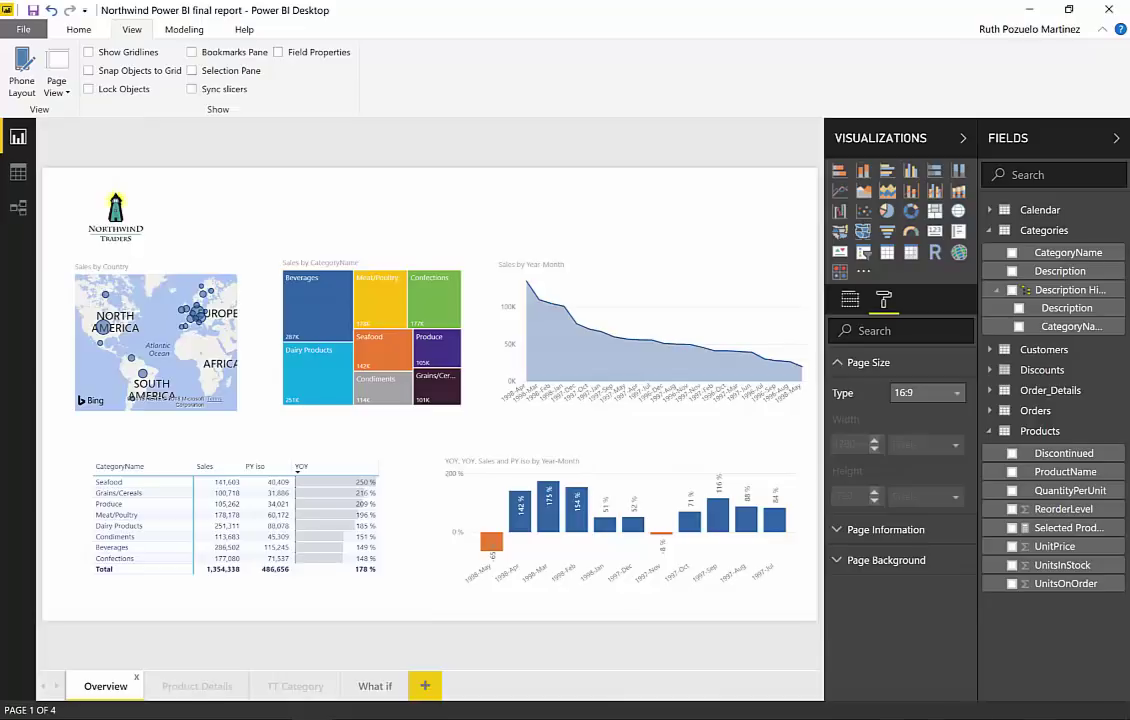
Step: Inspect the fields of the YOY by Year-Month column chart and the Meat/Poultry tooltip in the Sales by CategoryName treemap
click(859, 303)
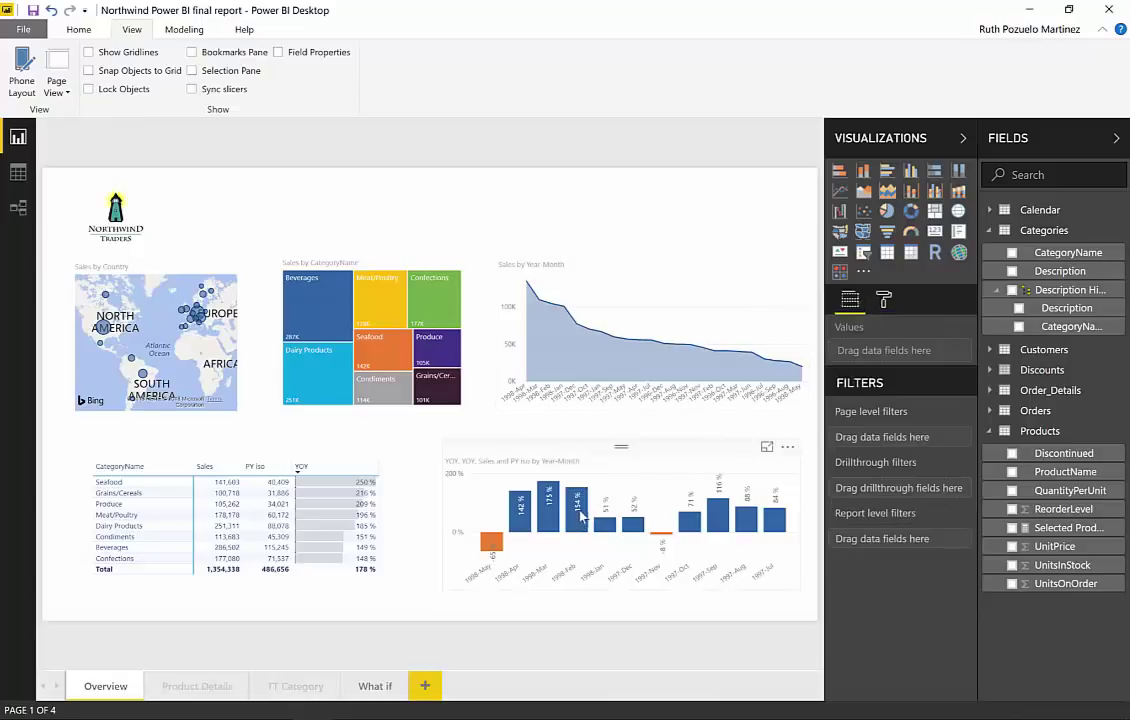
mouse_move(580, 516)
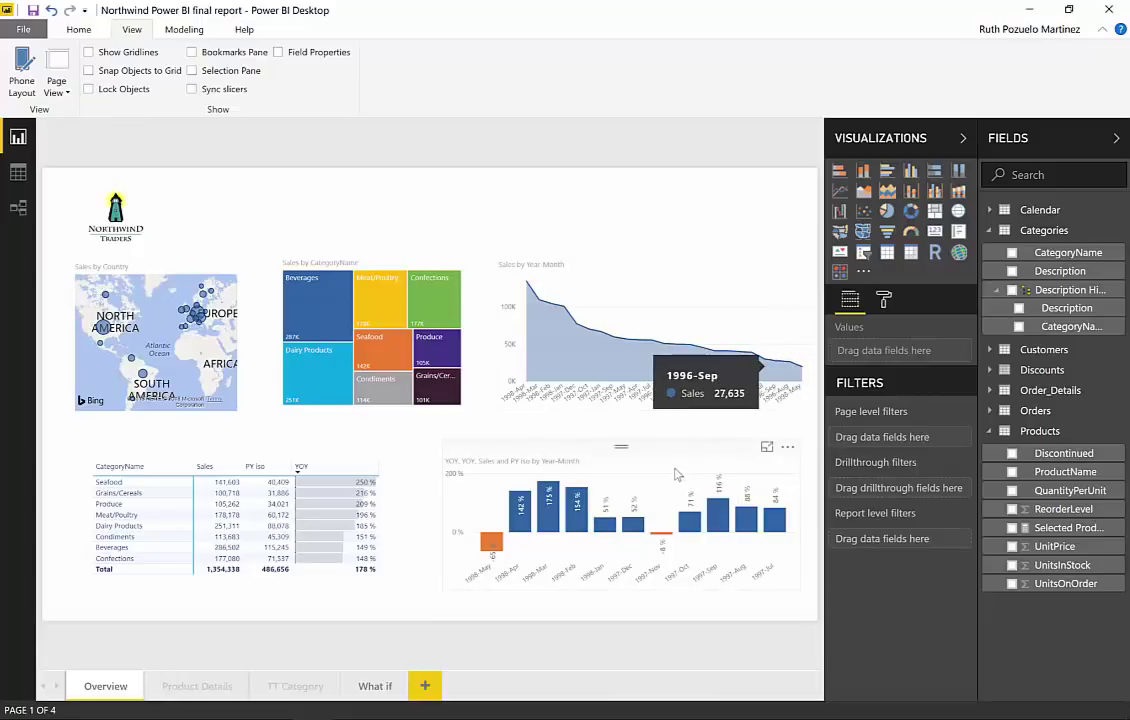
click(686, 449)
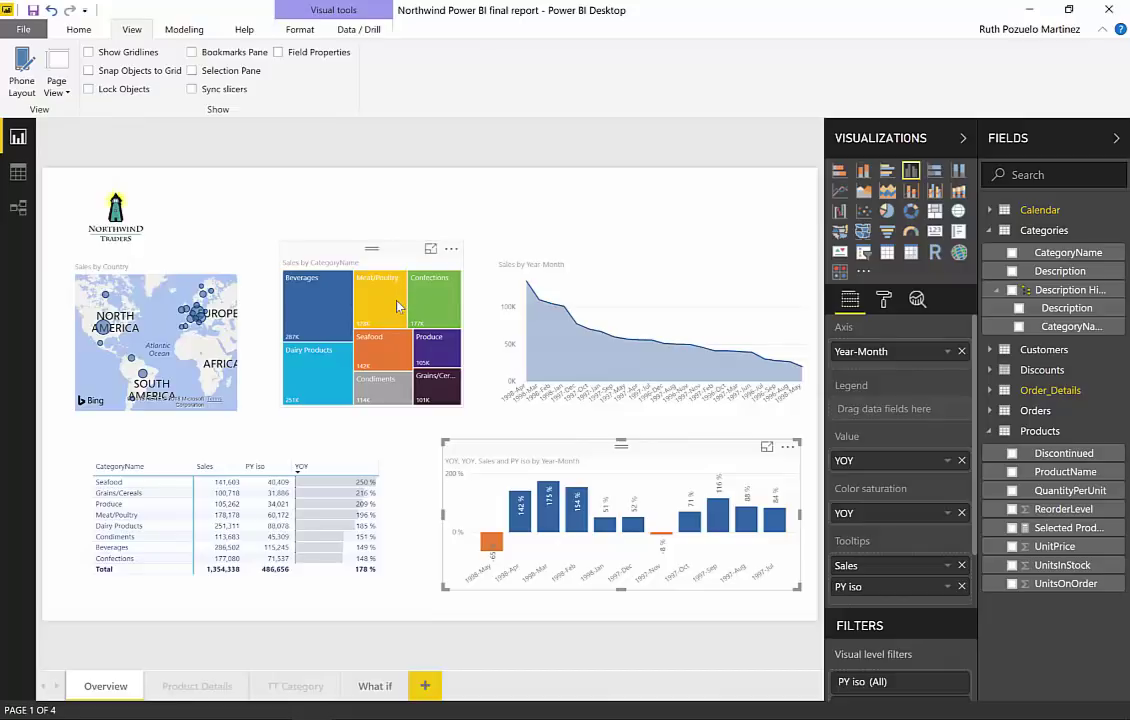
mouse_move(397, 305)
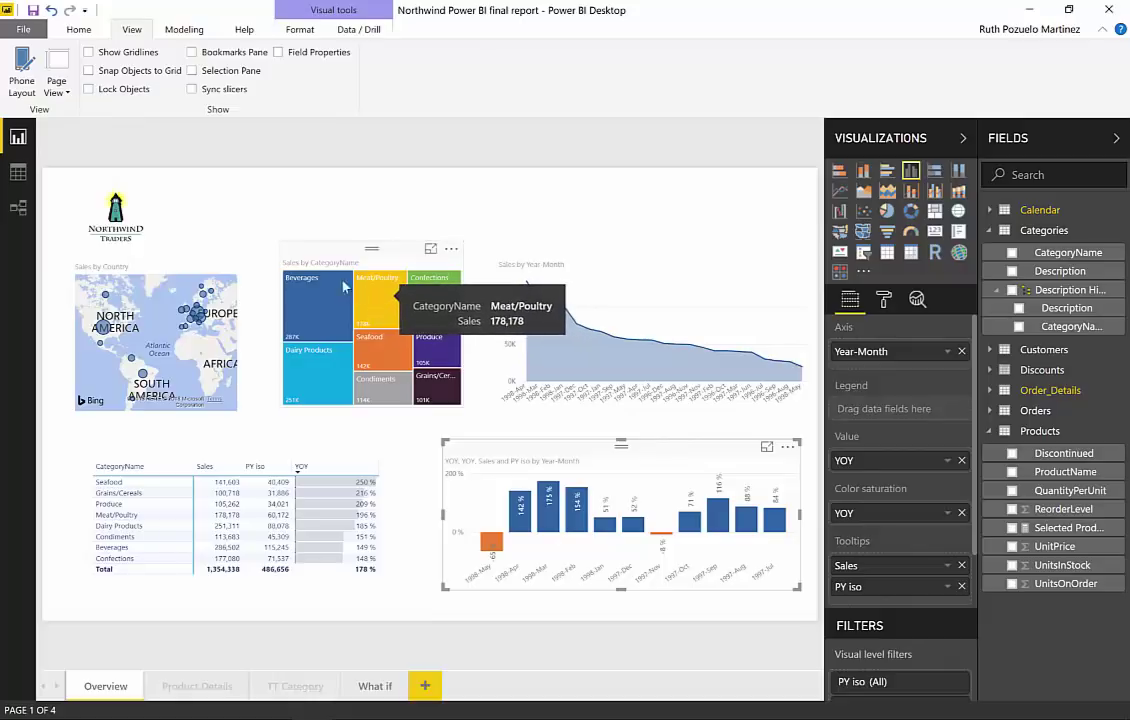
Step: Open the TT Category page and review the fields behind its sales card, product table, category heading and line chart
click(296, 688)
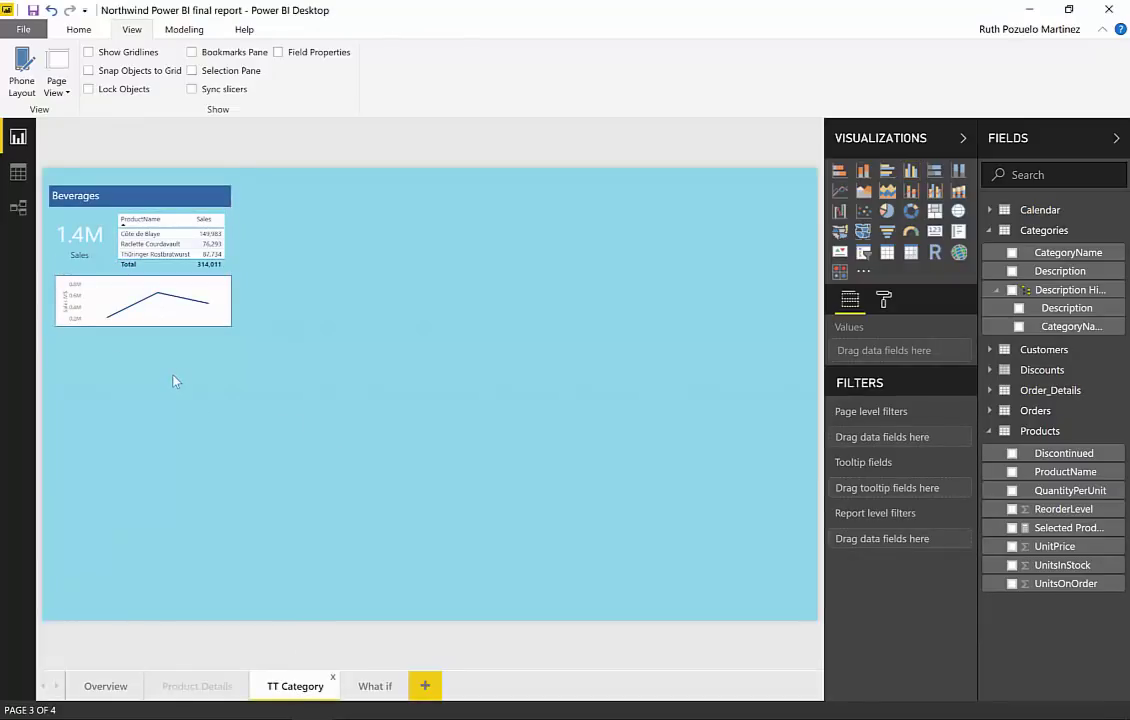
click(83, 220)
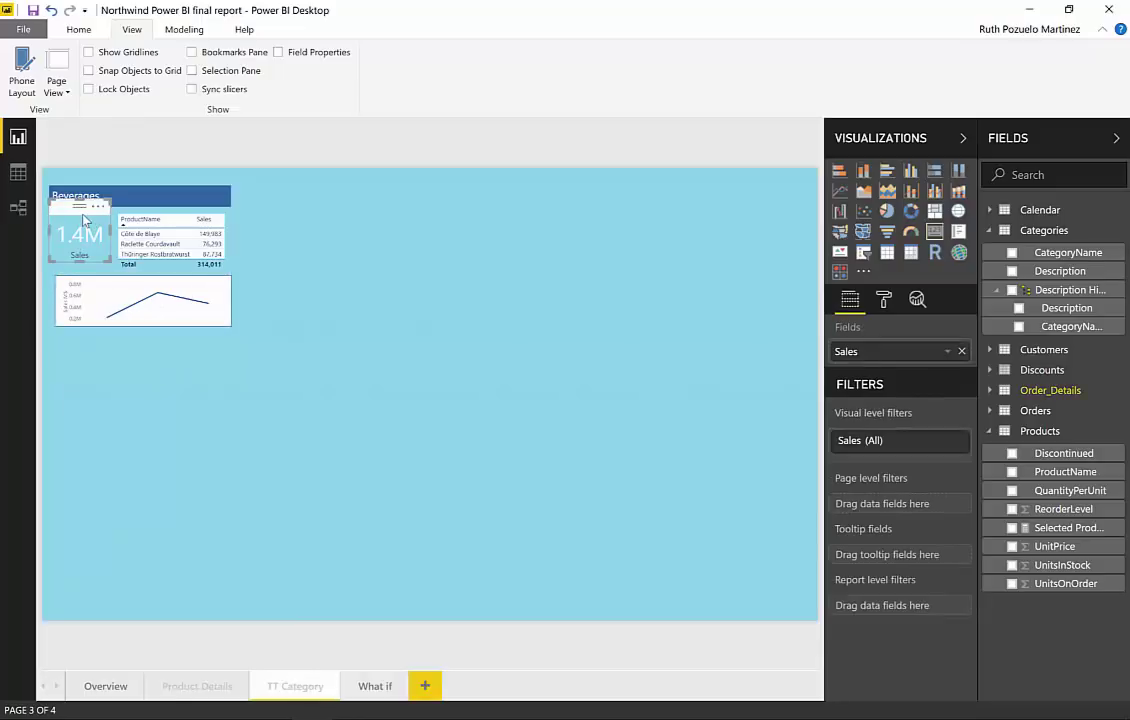
click(987, 391)
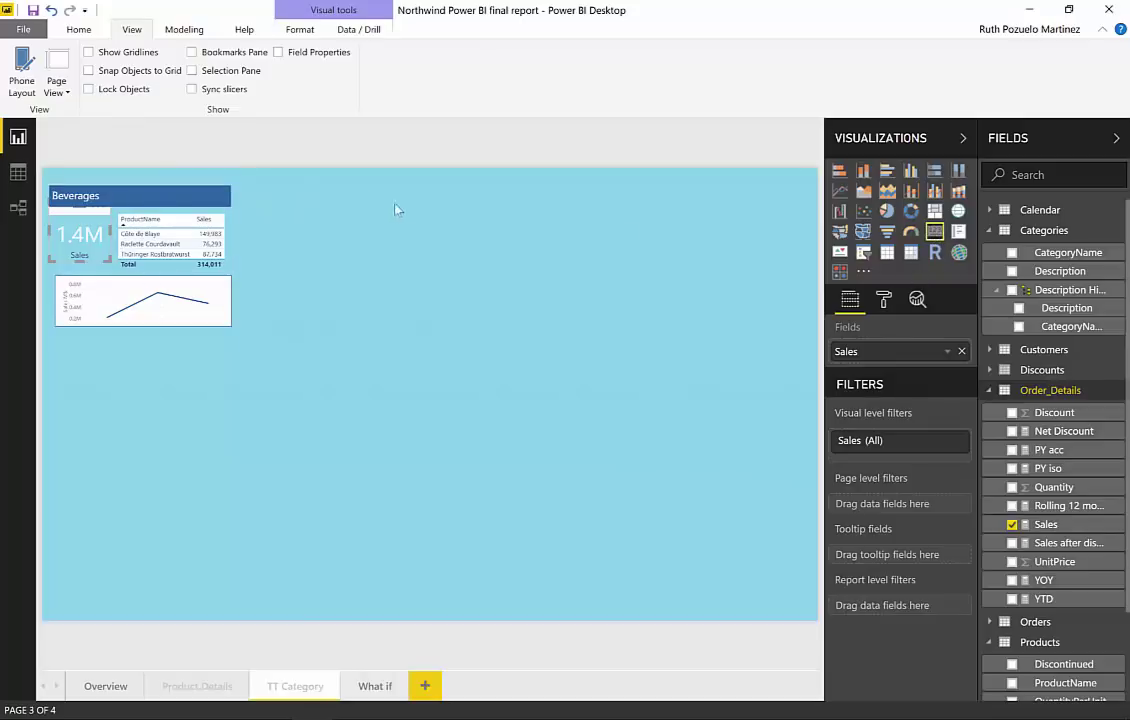
click(170, 218)
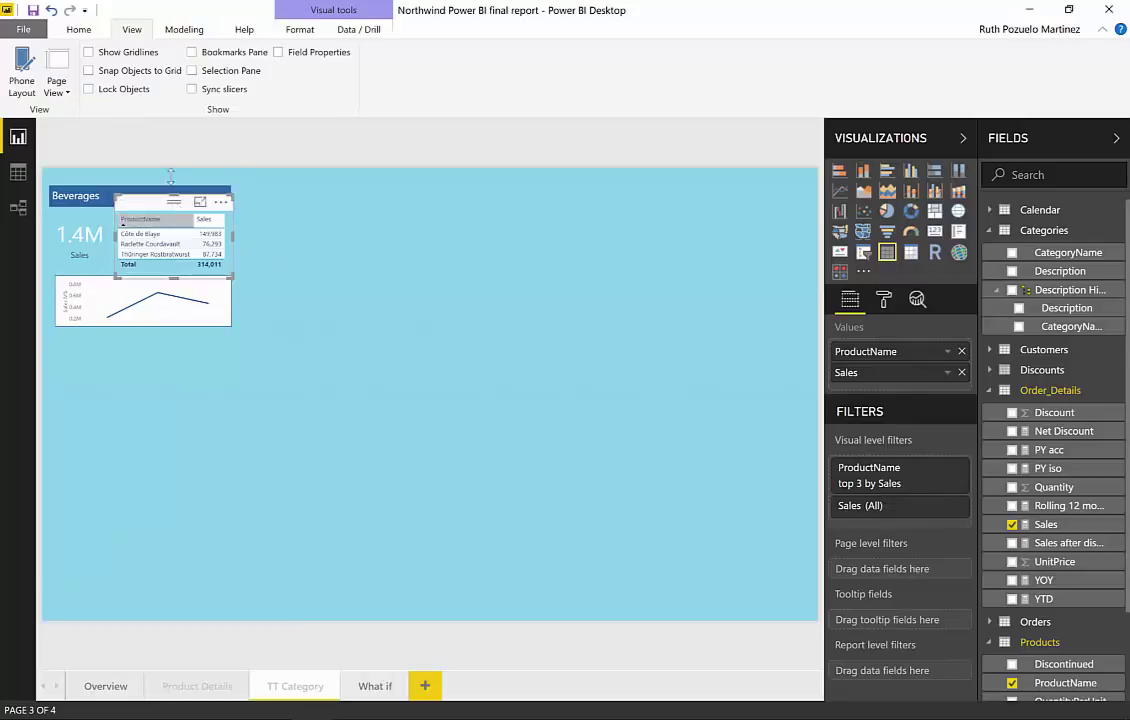
click(172, 185)
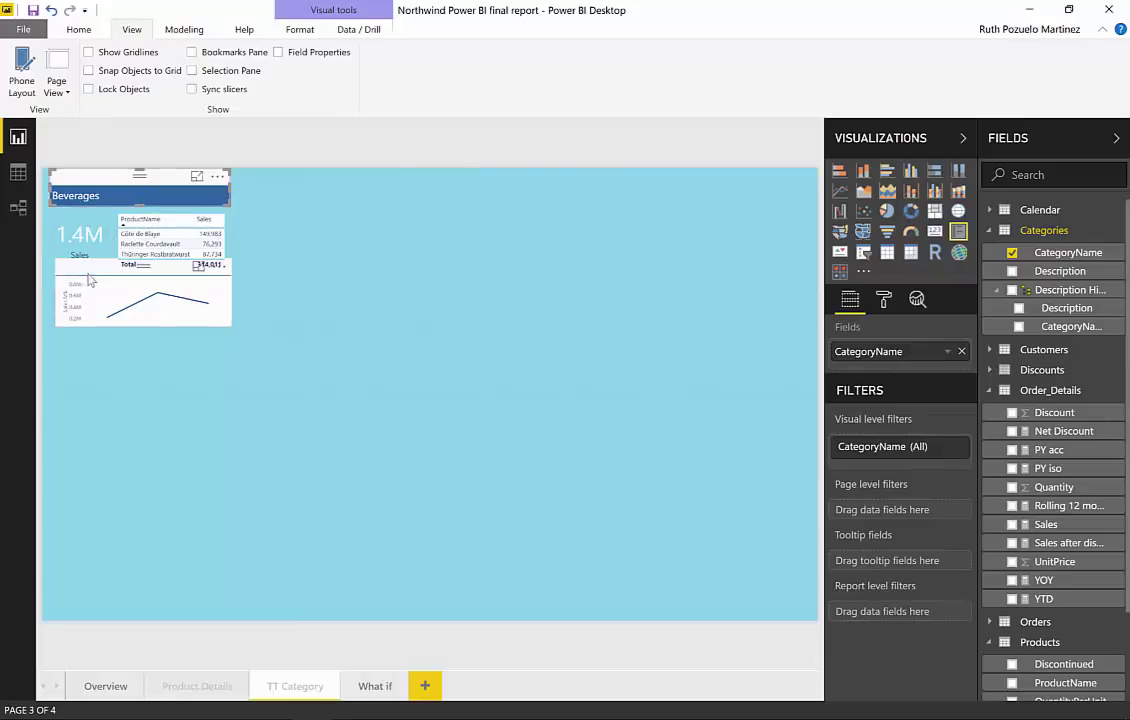
click(90, 313)
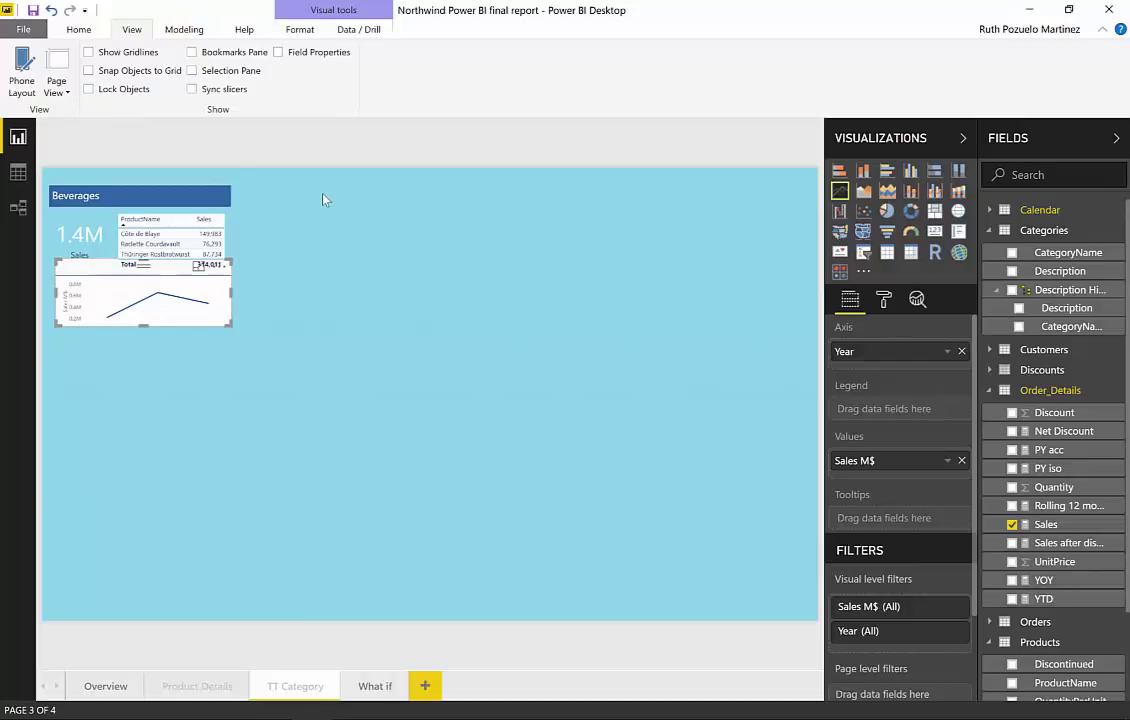
Step: Set the page size type of the TT Category page to Tooltip
click(663, 298)
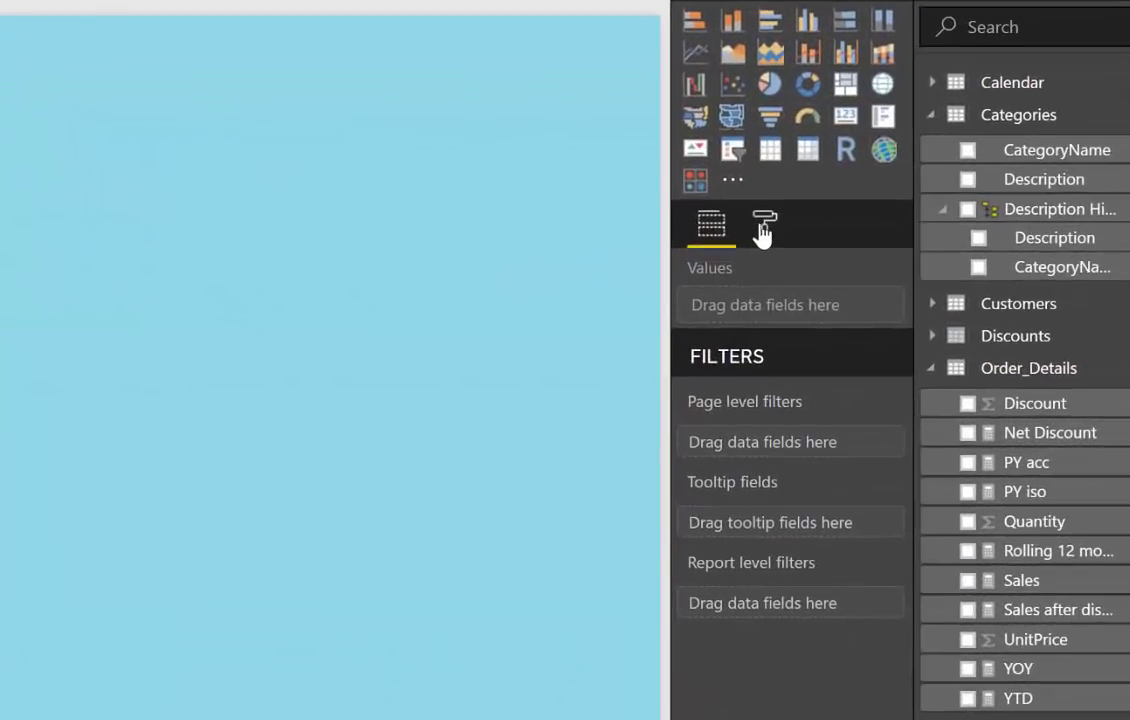
click(883, 300)
click(738, 376)
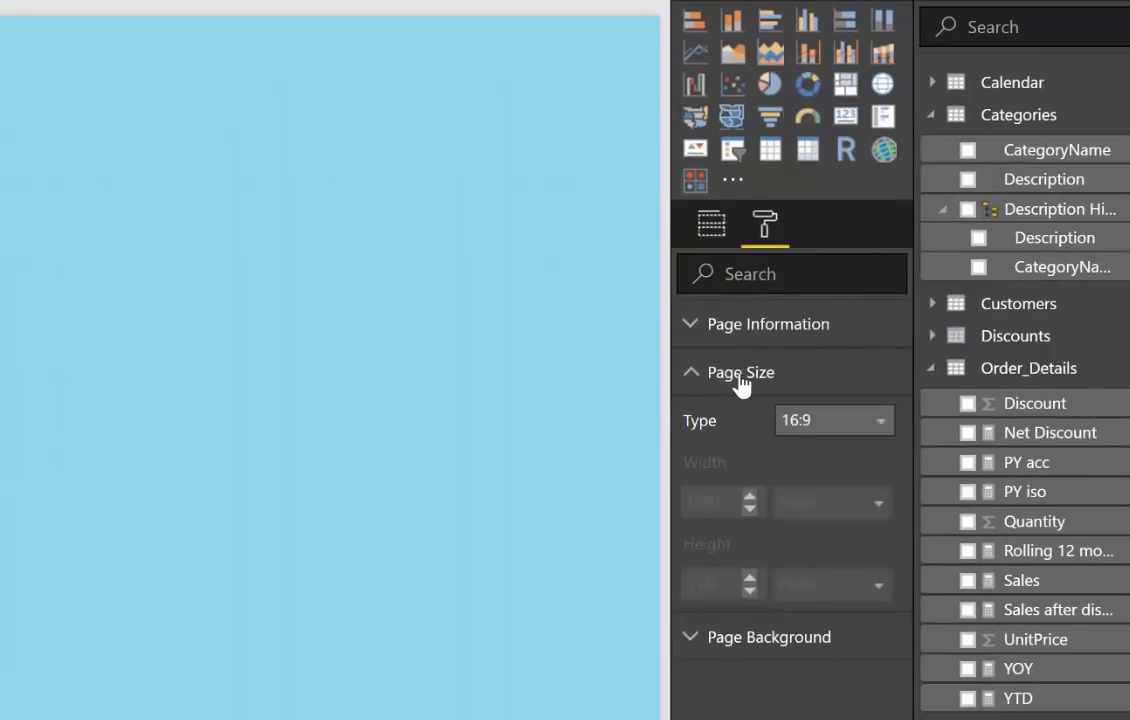
click(833, 421)
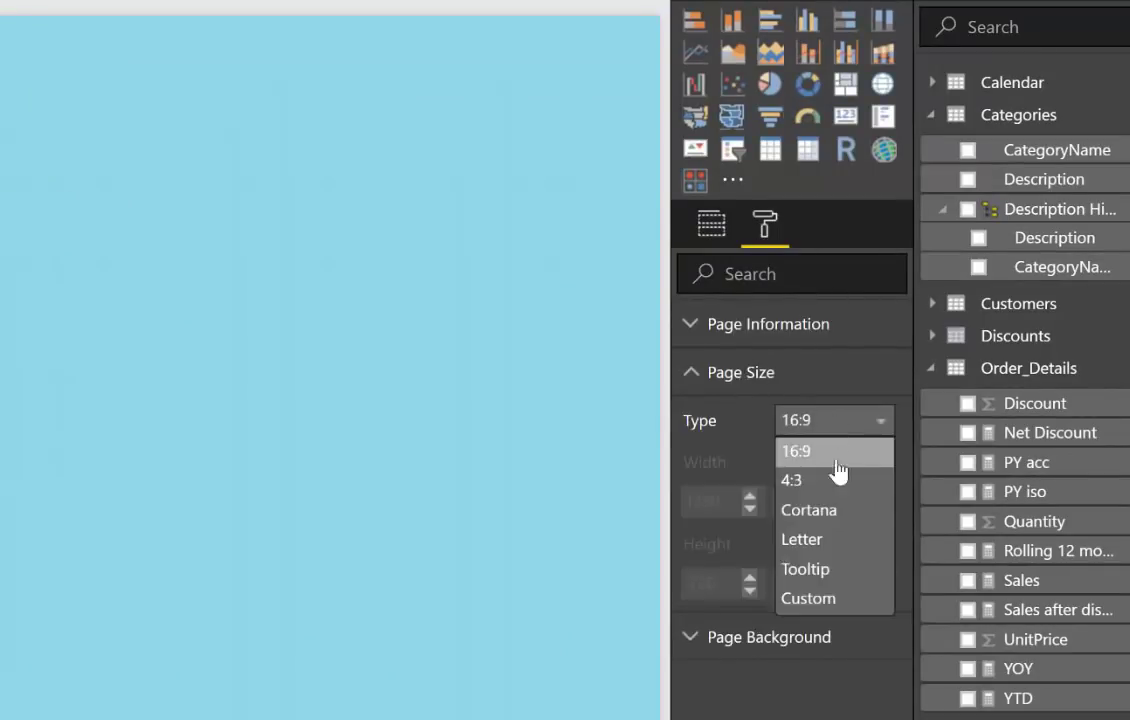
click(845, 571)
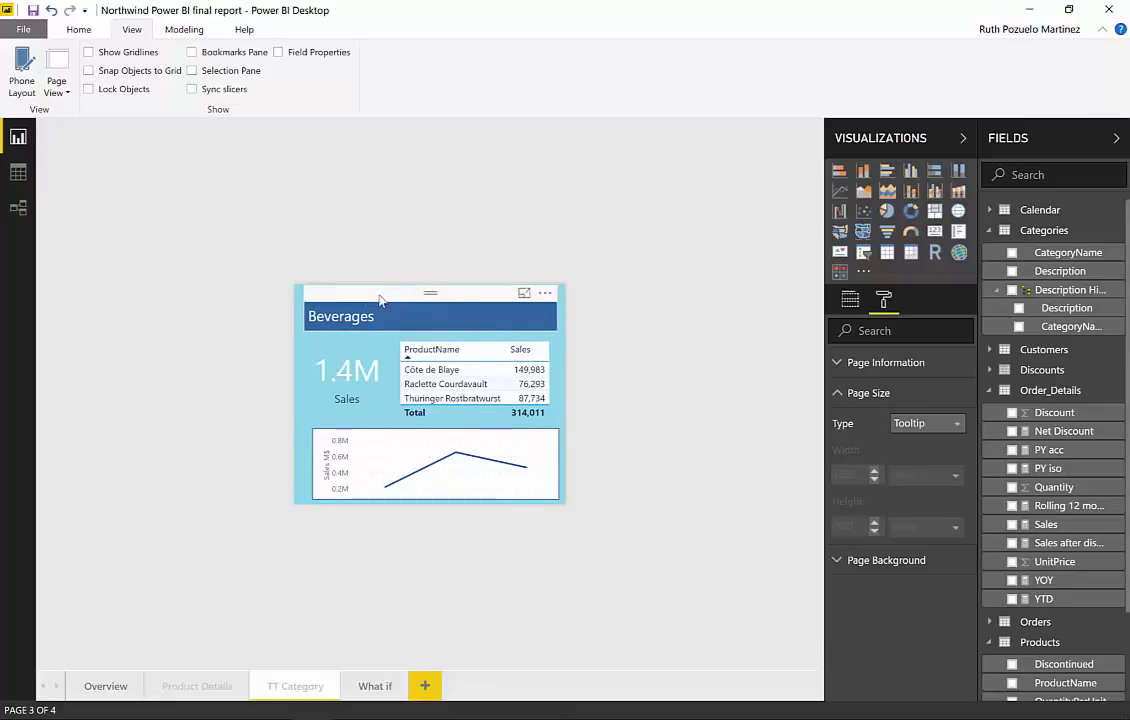
Step: Compare the tooltip page in Fit to Page and Actual Size views, finishing in Fit to Page
click(62, 90)
click(83, 140)
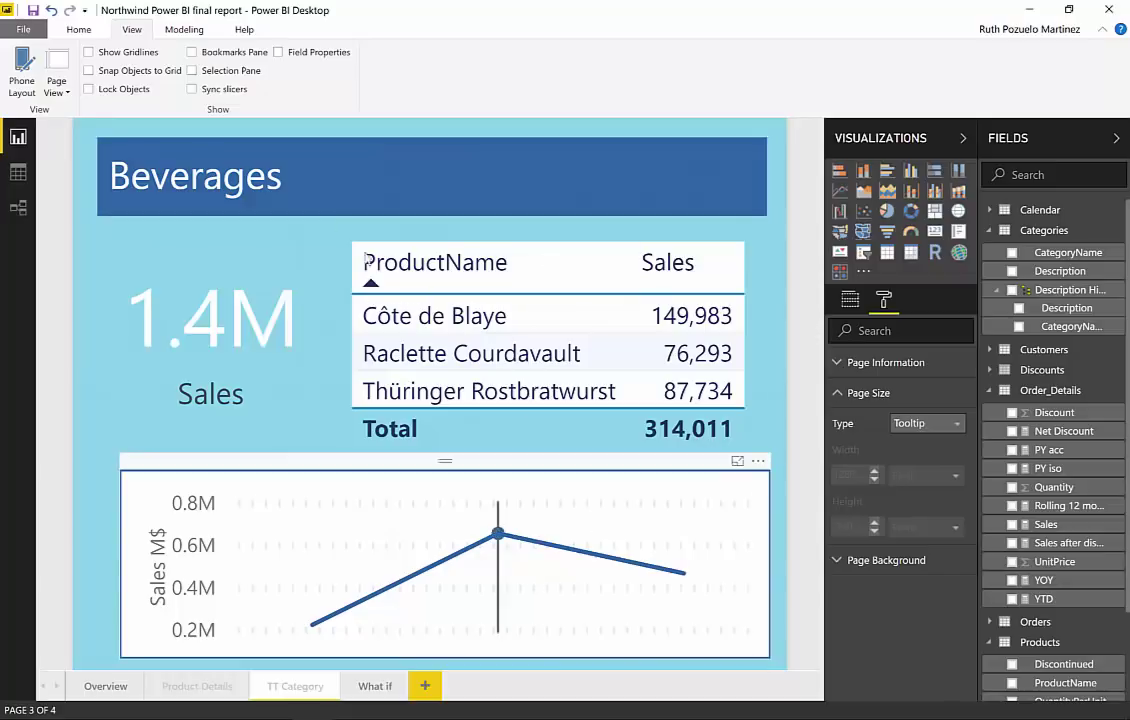
click(50, 89)
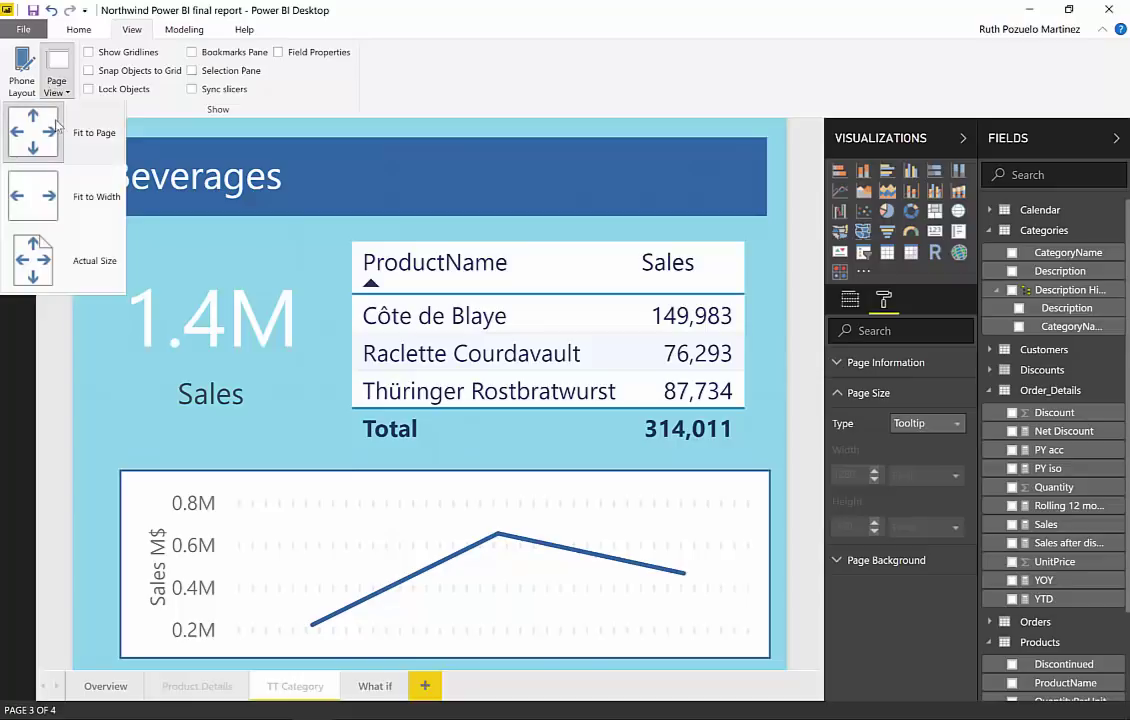
click(80, 258)
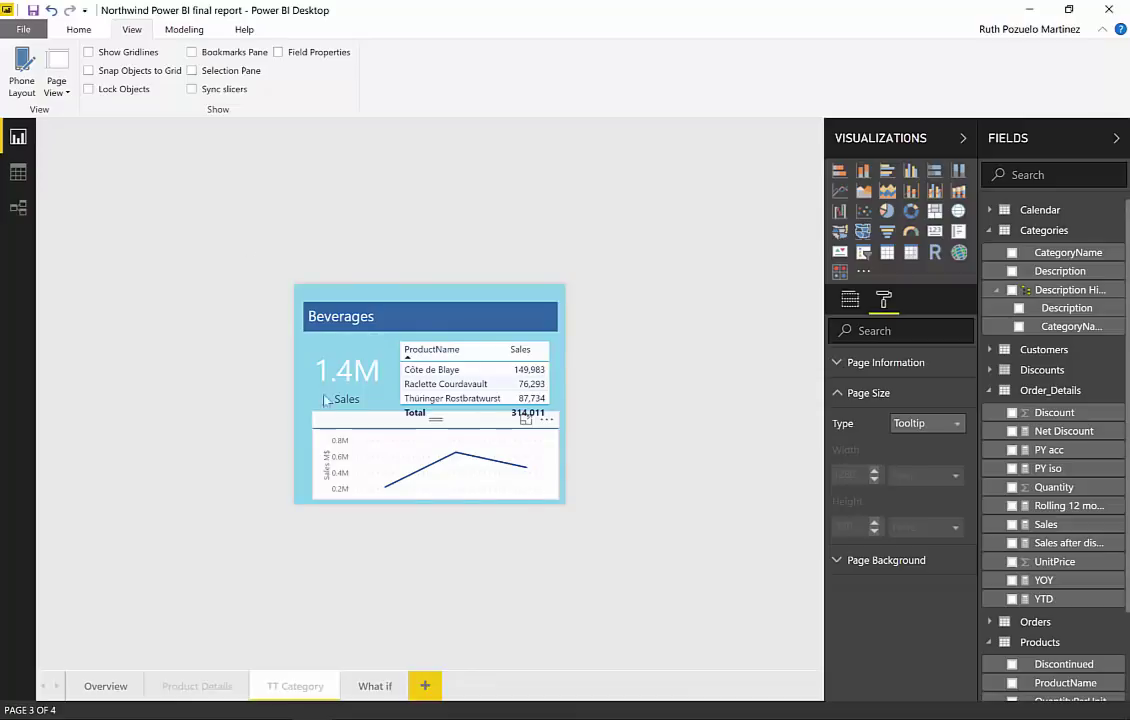
click(57, 90)
click(40, 138)
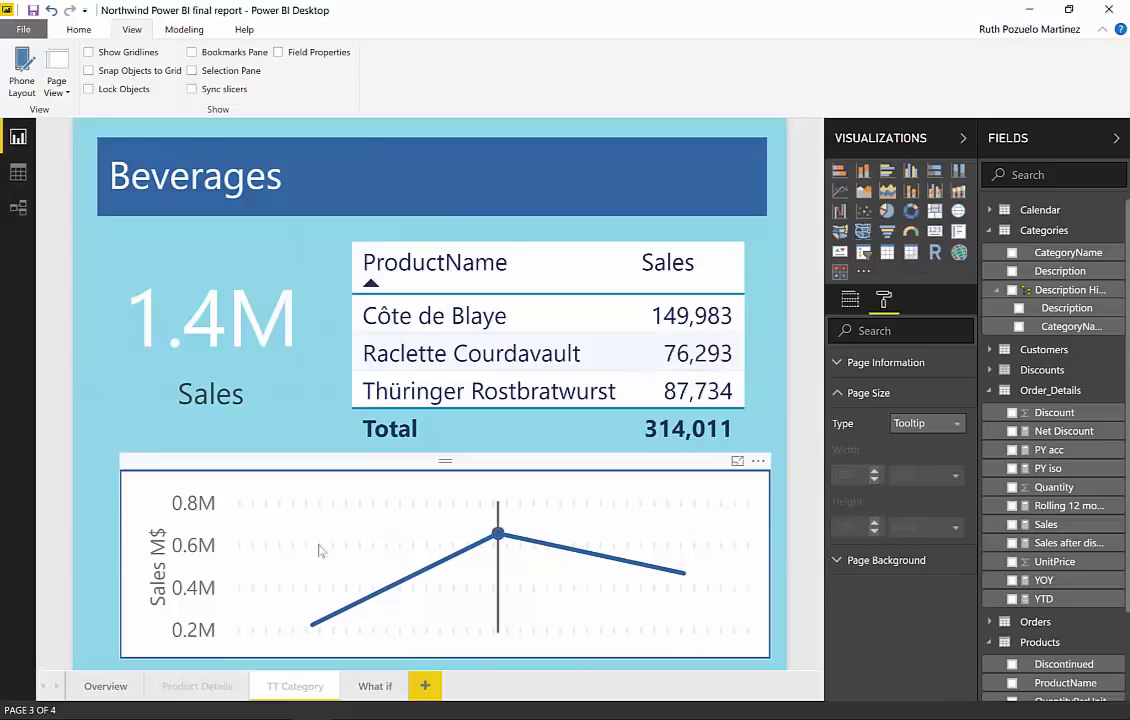
Step: Enlarge the line chart downward, upward and to the left until its year labels fit, and nudge the product table slightly up
click(296, 476)
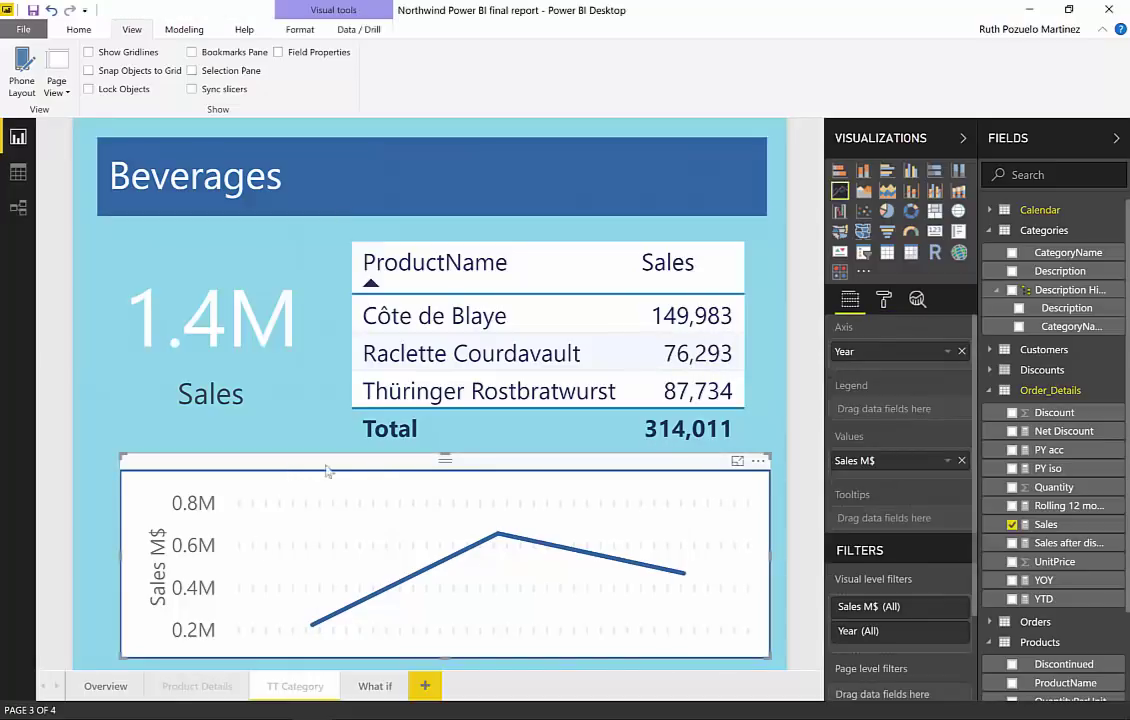
click(884, 300)
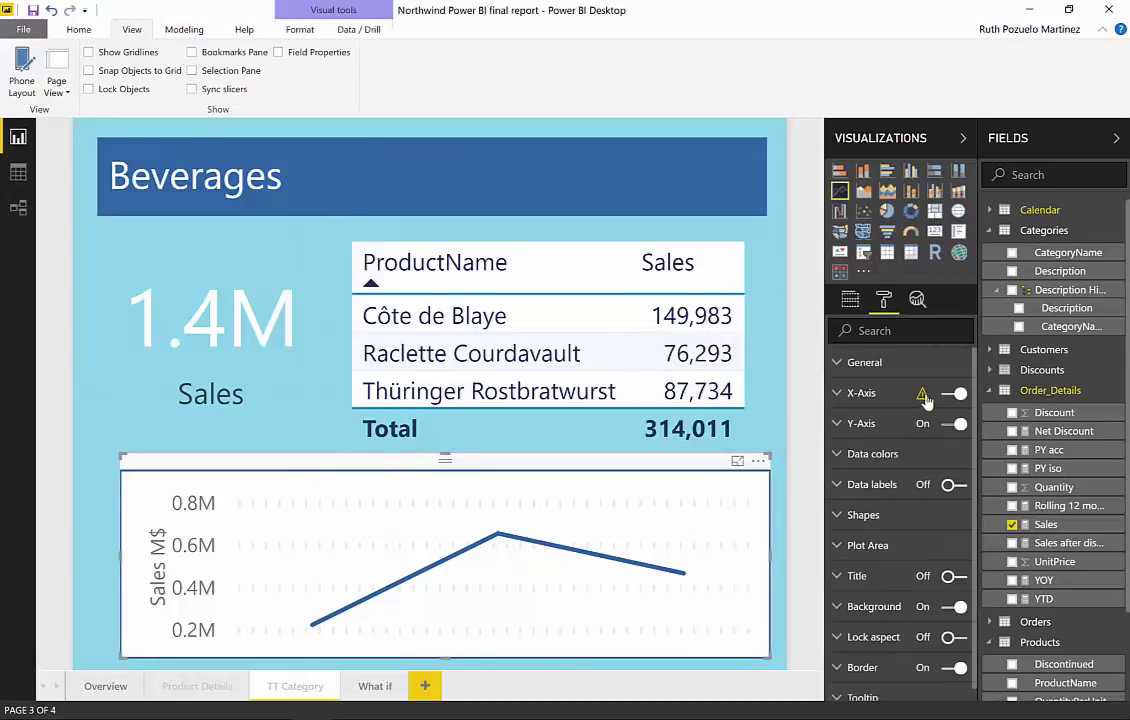
click(615, 418)
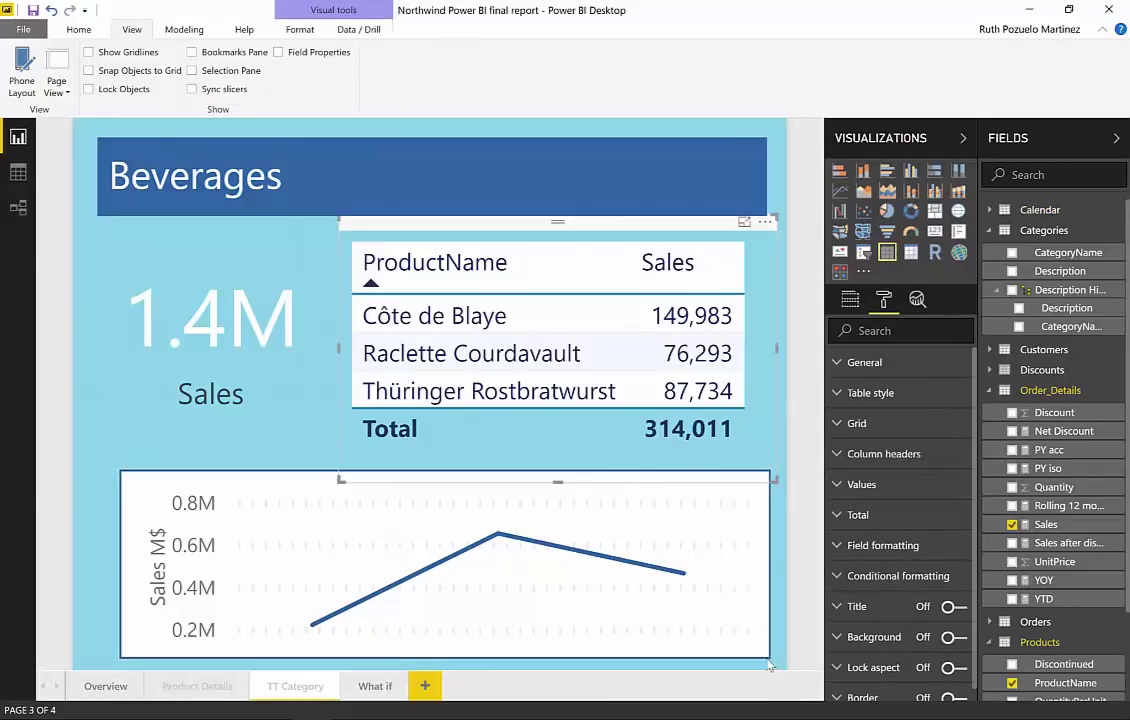
click(676, 580)
mouse_move(767, 657)
mouse_down()
mouse_move(772, 673)
mouse_move(752, 585)
mouse_move(767, 666)
mouse_up()
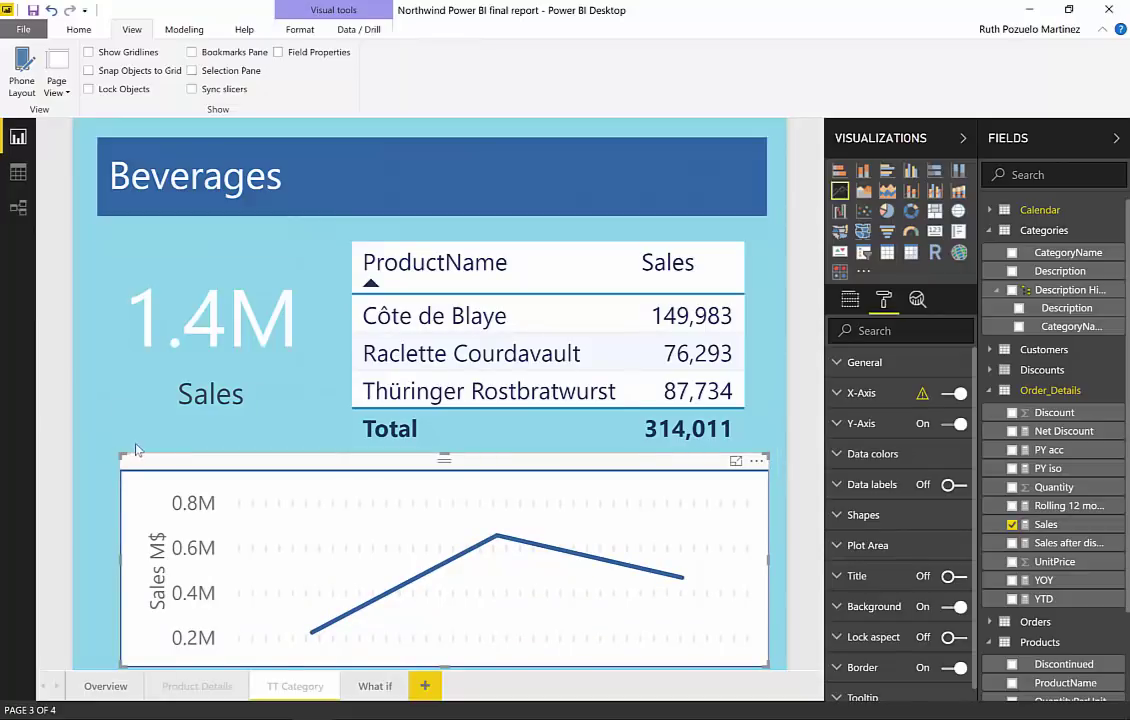
drag(117, 447, 88, 405)
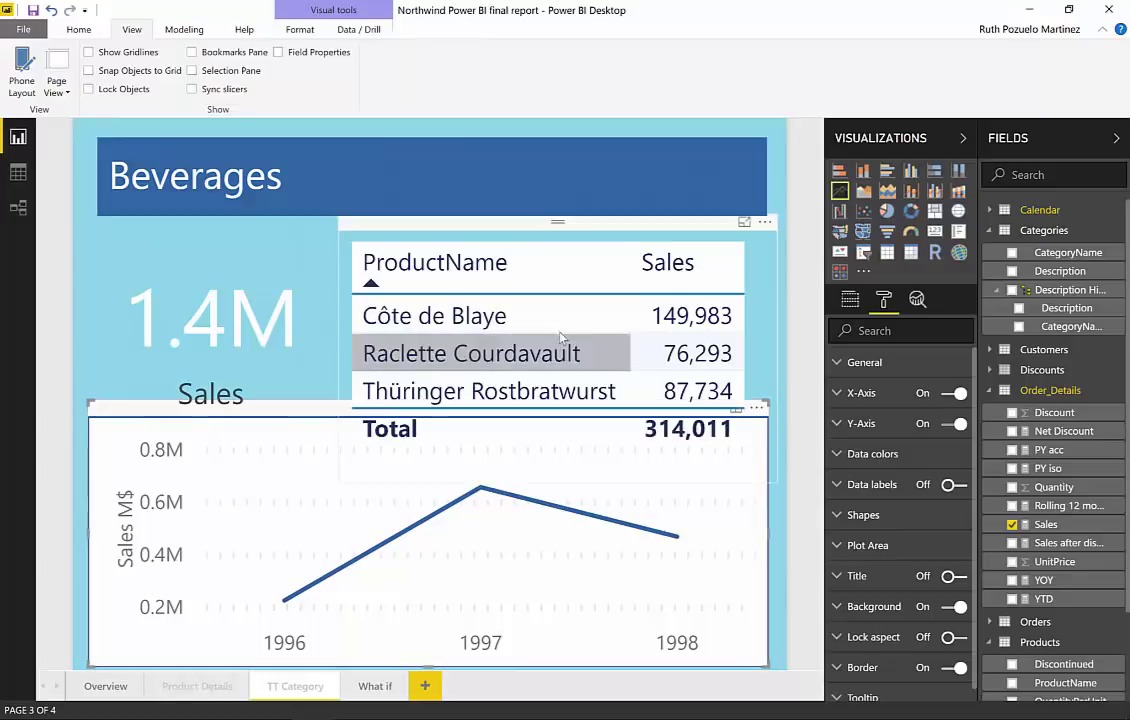
click(525, 236)
drag(523, 228, 520, 222)
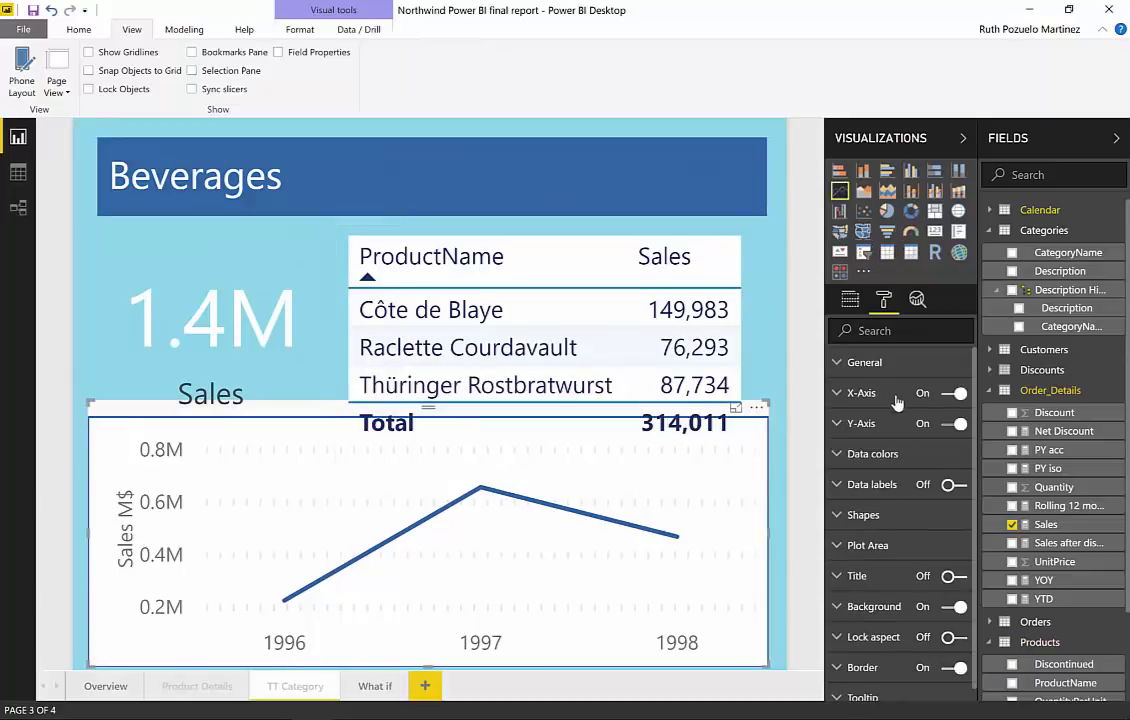
Step: Set the line chart's X-axis text size to 8 and lower the chart's top edge below the product table's total row
click(866, 396)
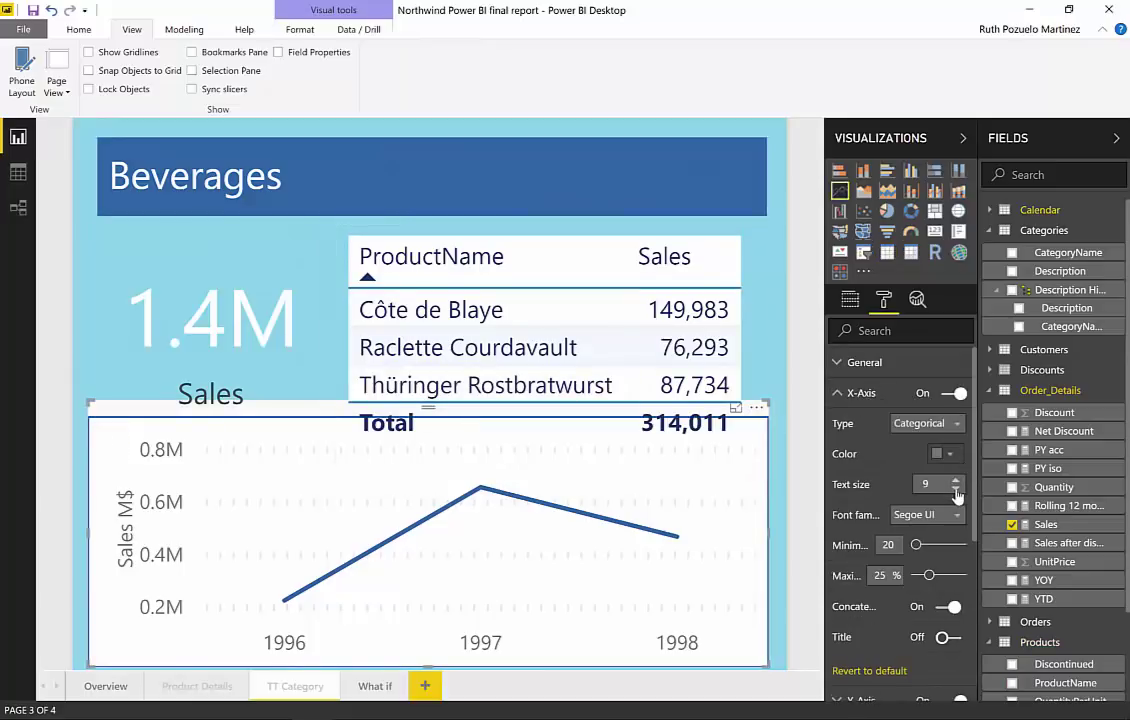
click(956, 488)
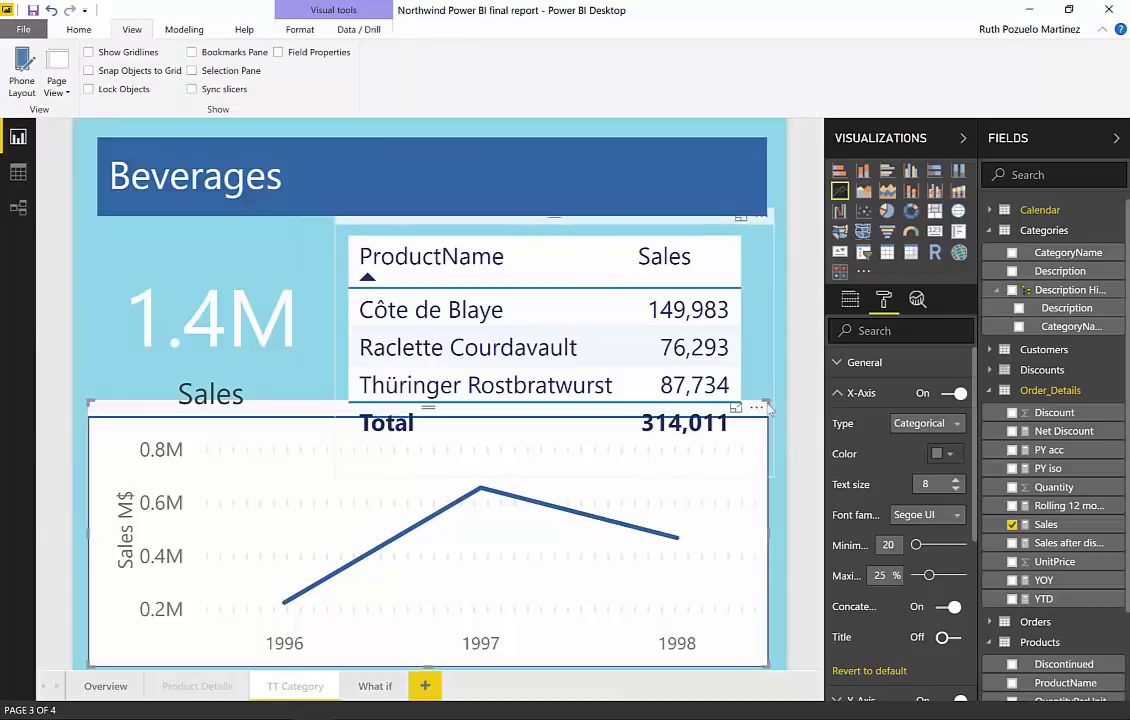
drag(89, 400, 89, 449)
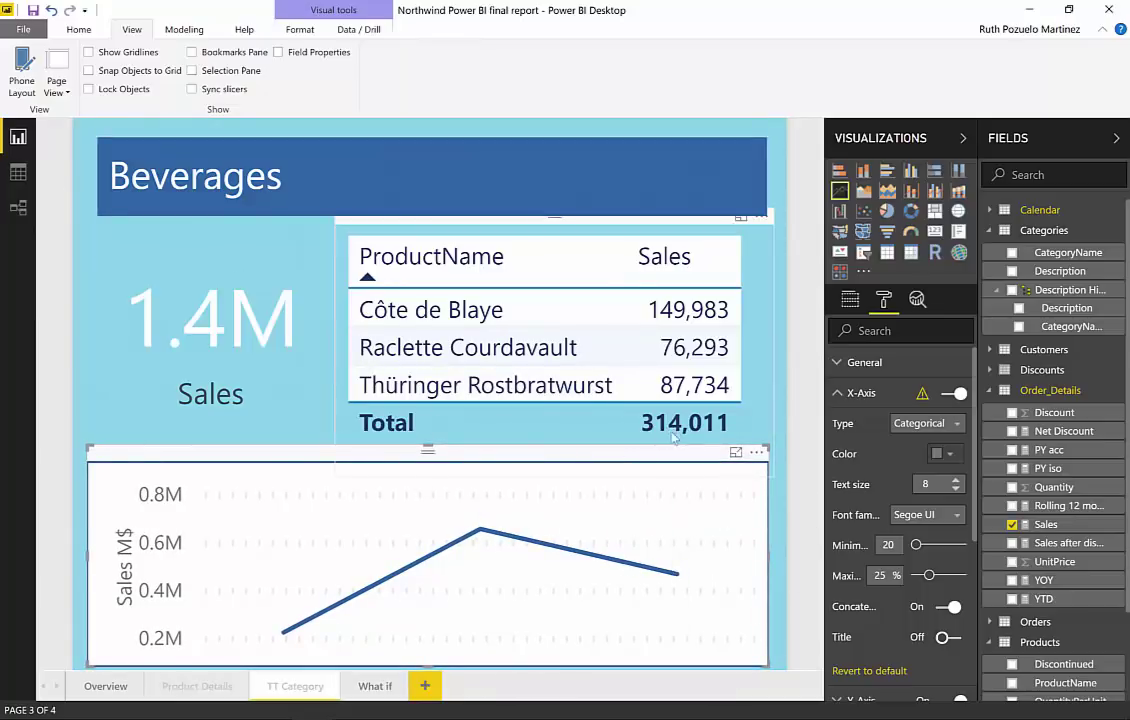
Step: Show the tooltip page in Actual Size and move the line chart slightly up so its lower border sits inside the page
click(63, 93)
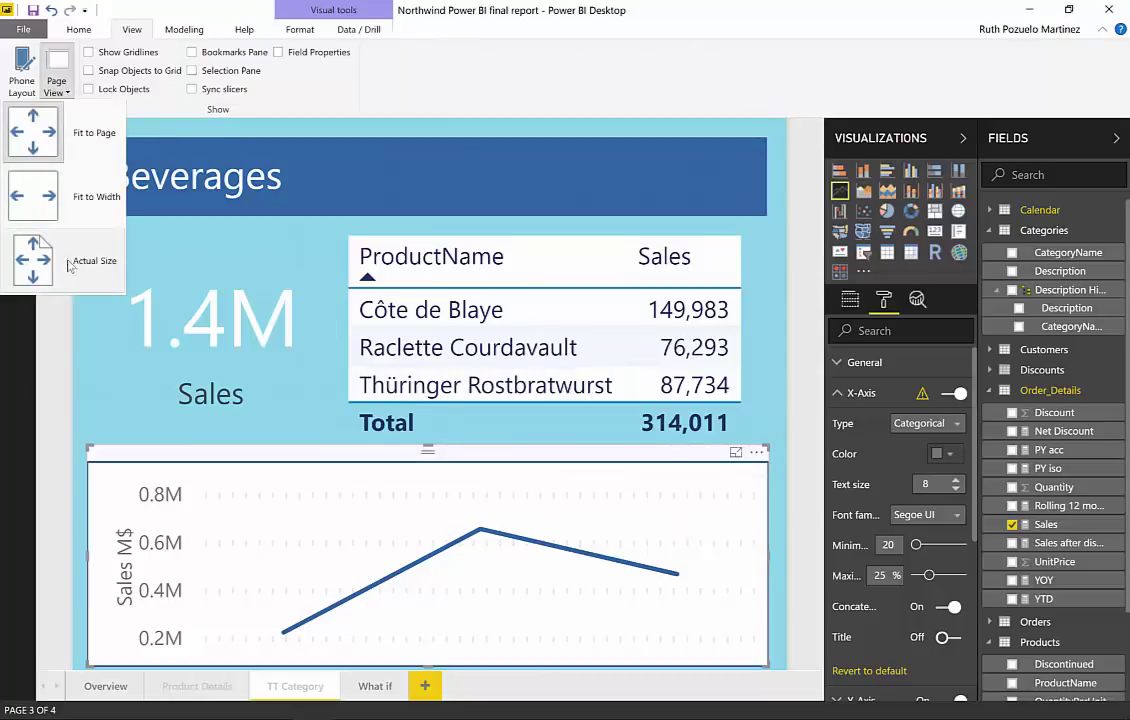
click(70, 268)
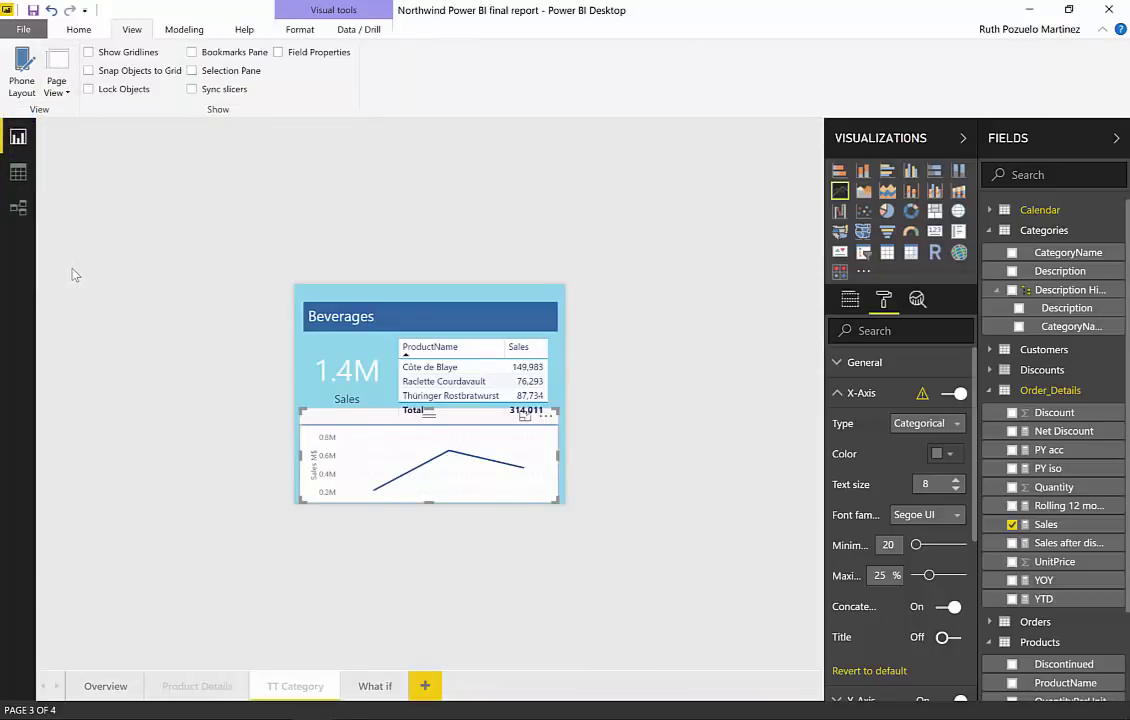
click(651, 474)
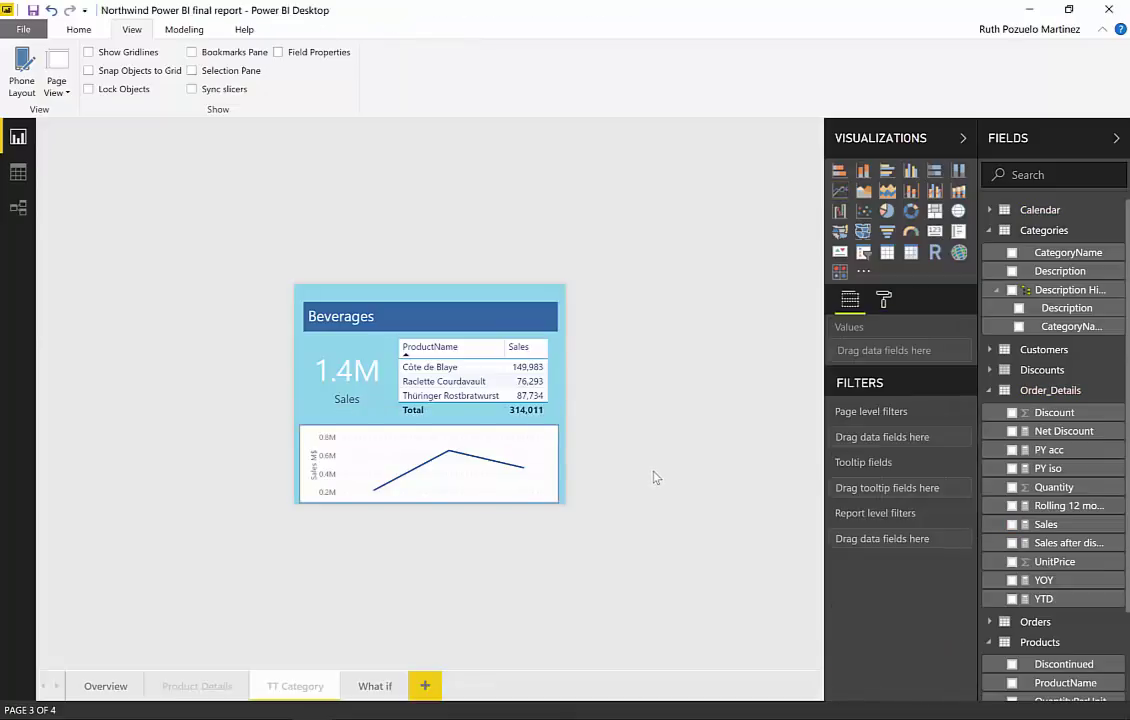
click(321, 421)
drag(321, 421, 322, 420)
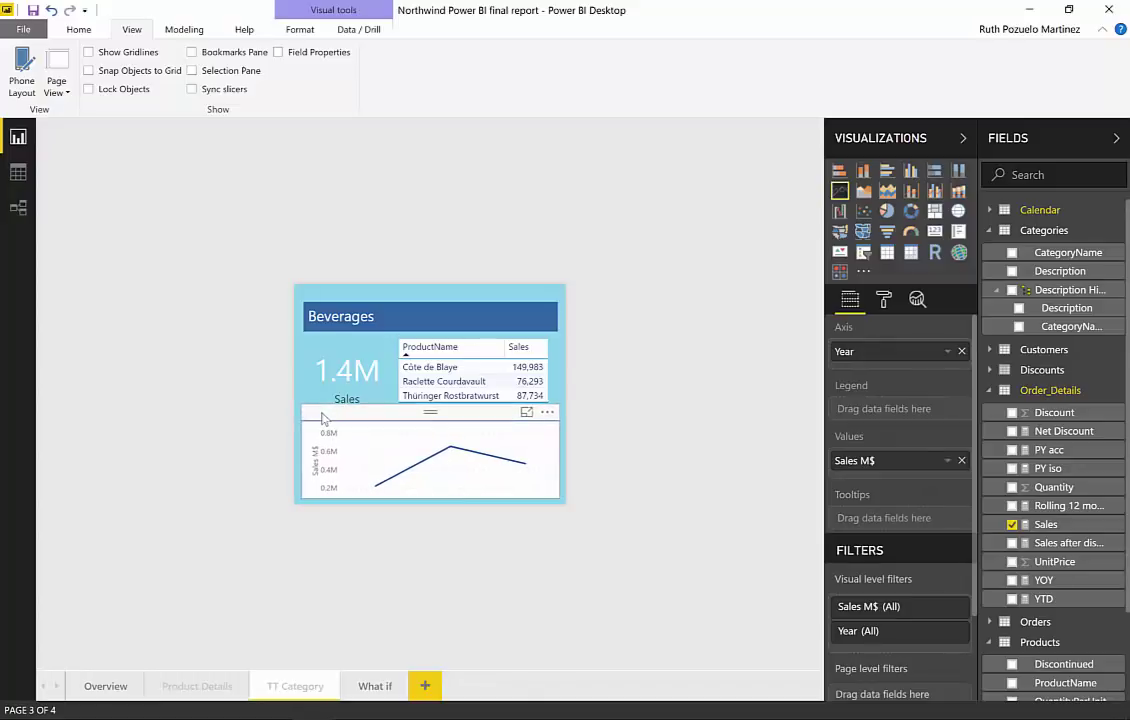
click(608, 412)
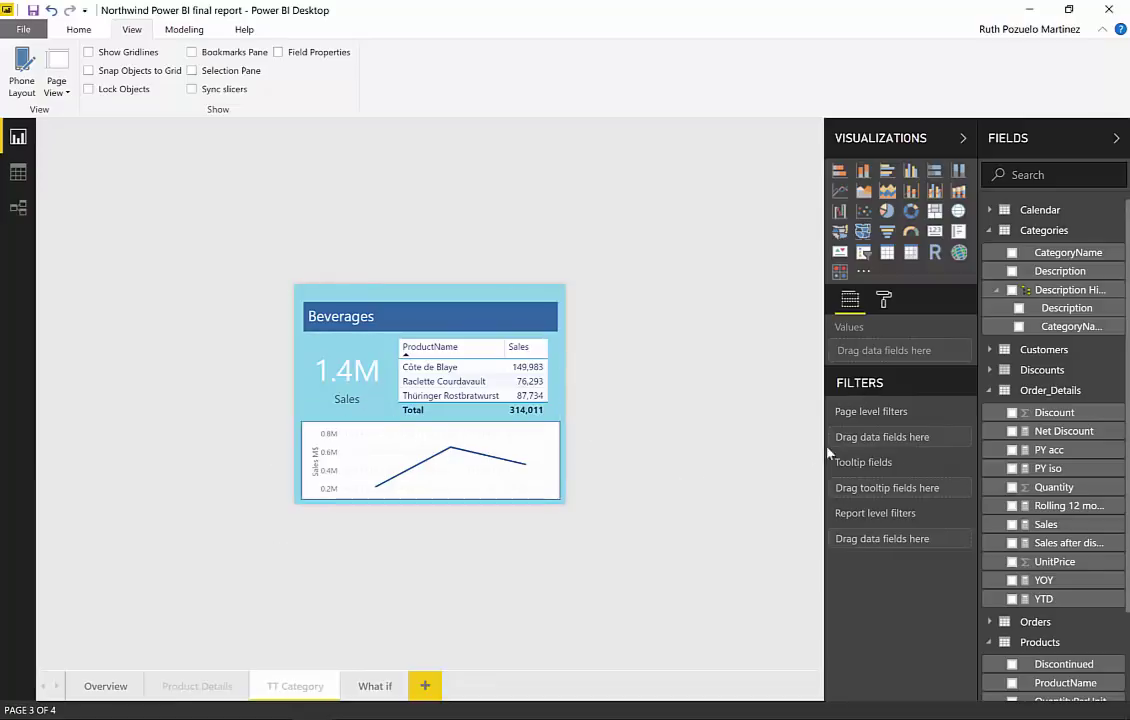
Step: Return the tooltip page to Fit to Page view and leave no visual selected
click(316, 418)
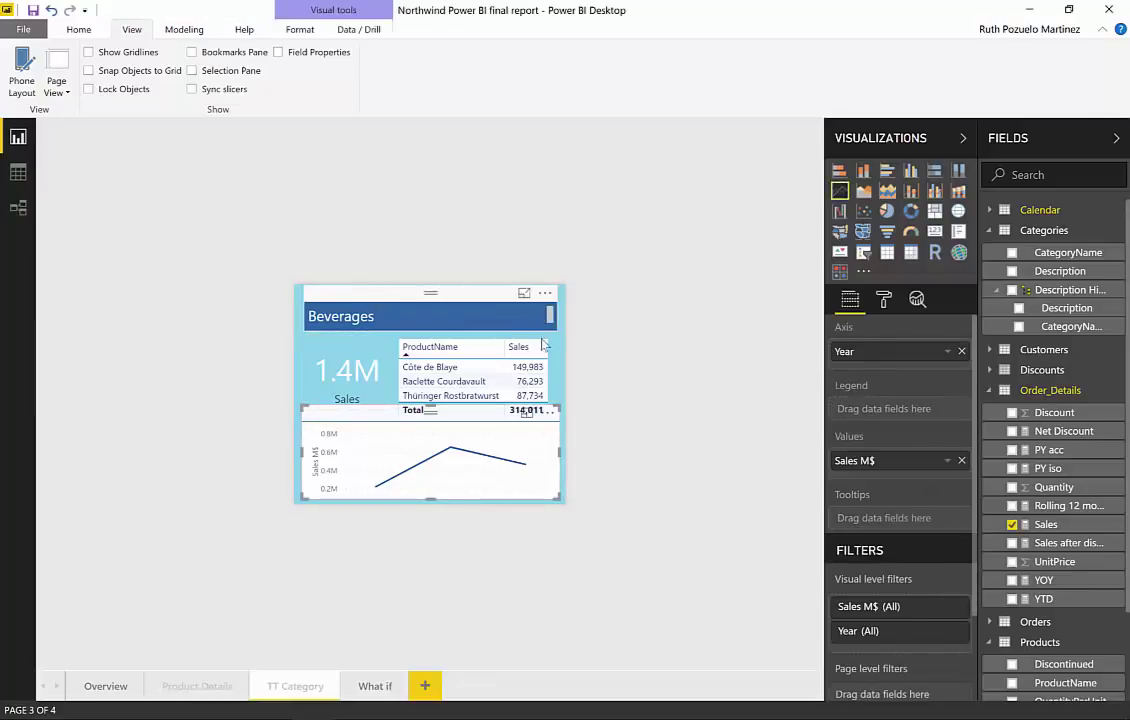
click(57, 82)
click(76, 130)
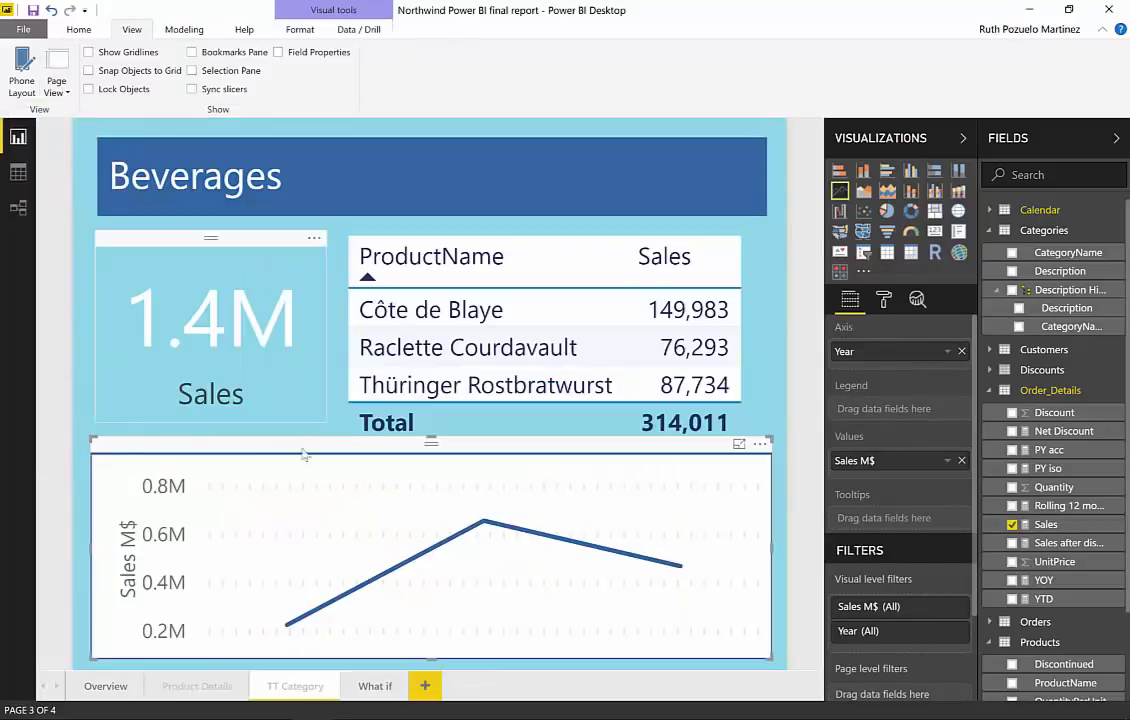
click(88, 406)
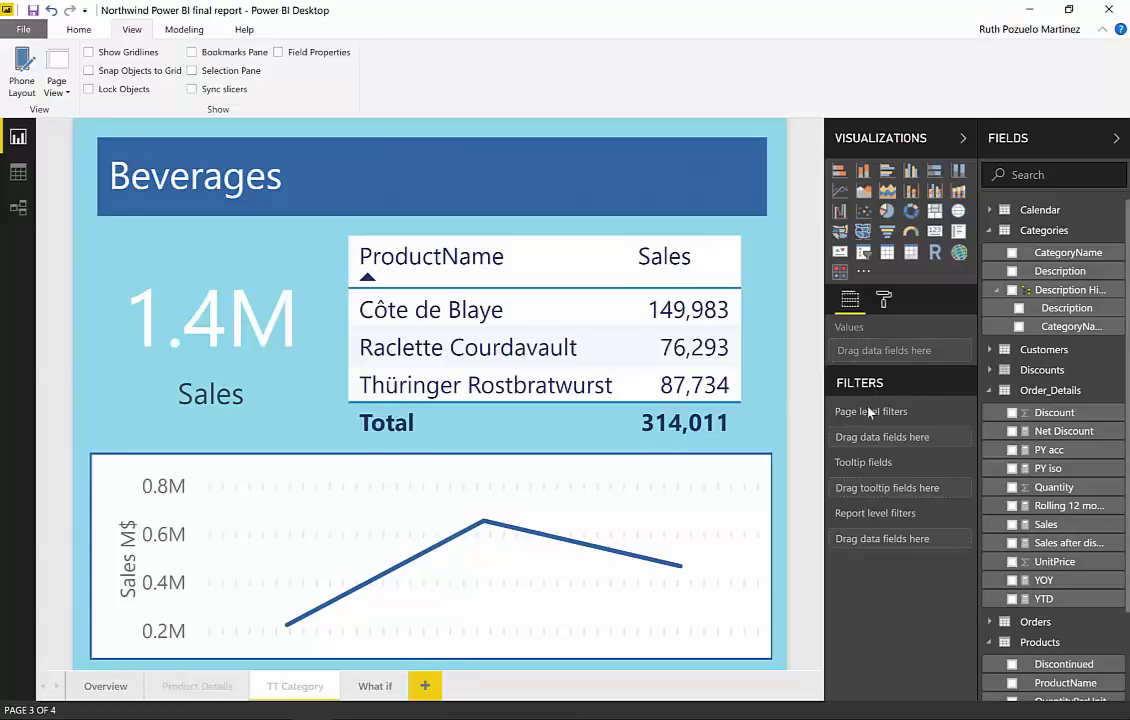
Step: Add CategoryName from the Categories table as a tooltip field of the TT Category page, and show the page in Actual Size
mouse_move(907, 461)
mouse_move(906, 526)
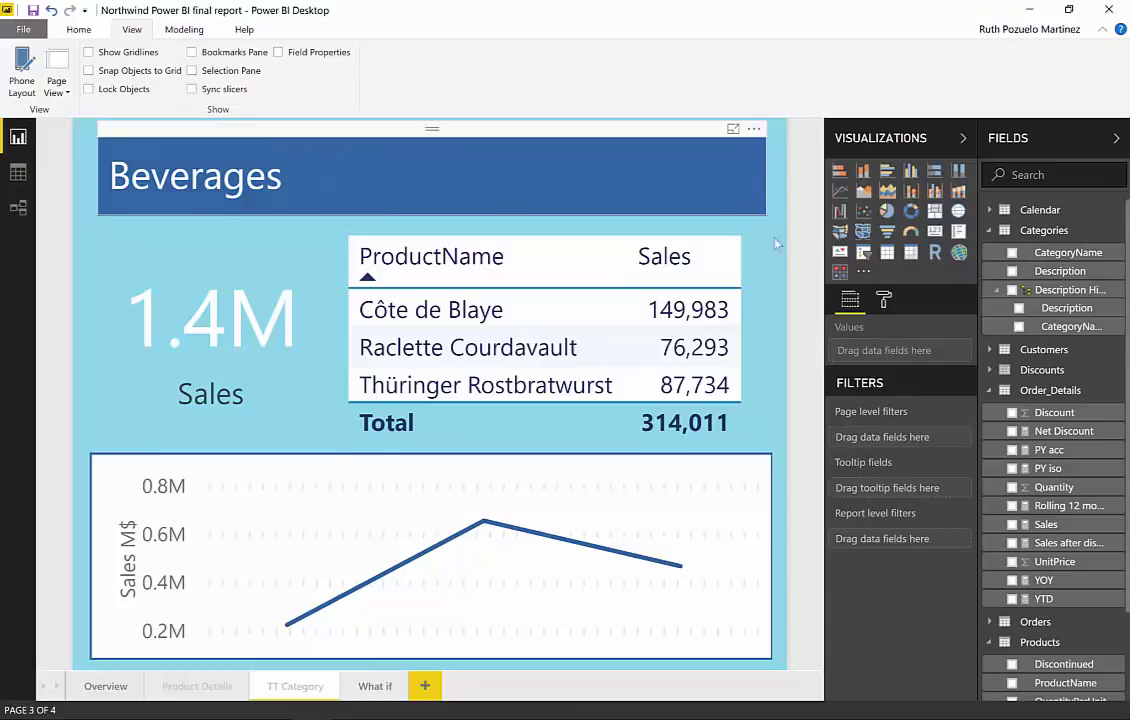
drag(1062, 257, 890, 437)
click(956, 440)
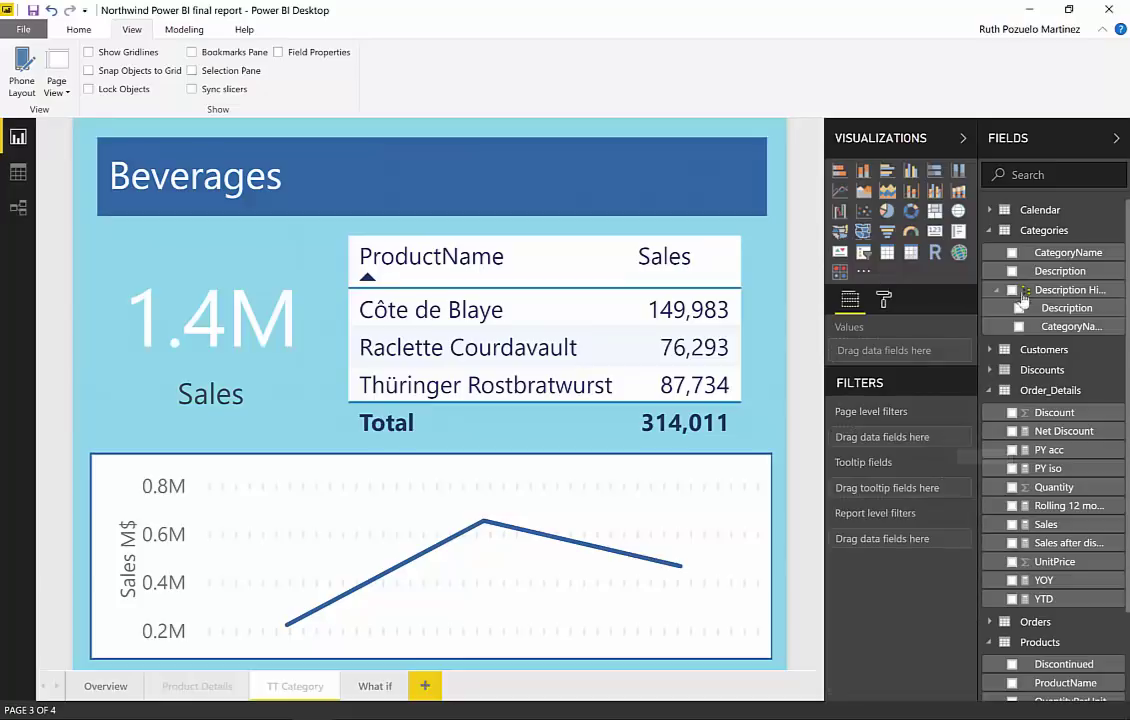
drag(1064, 258, 913, 500)
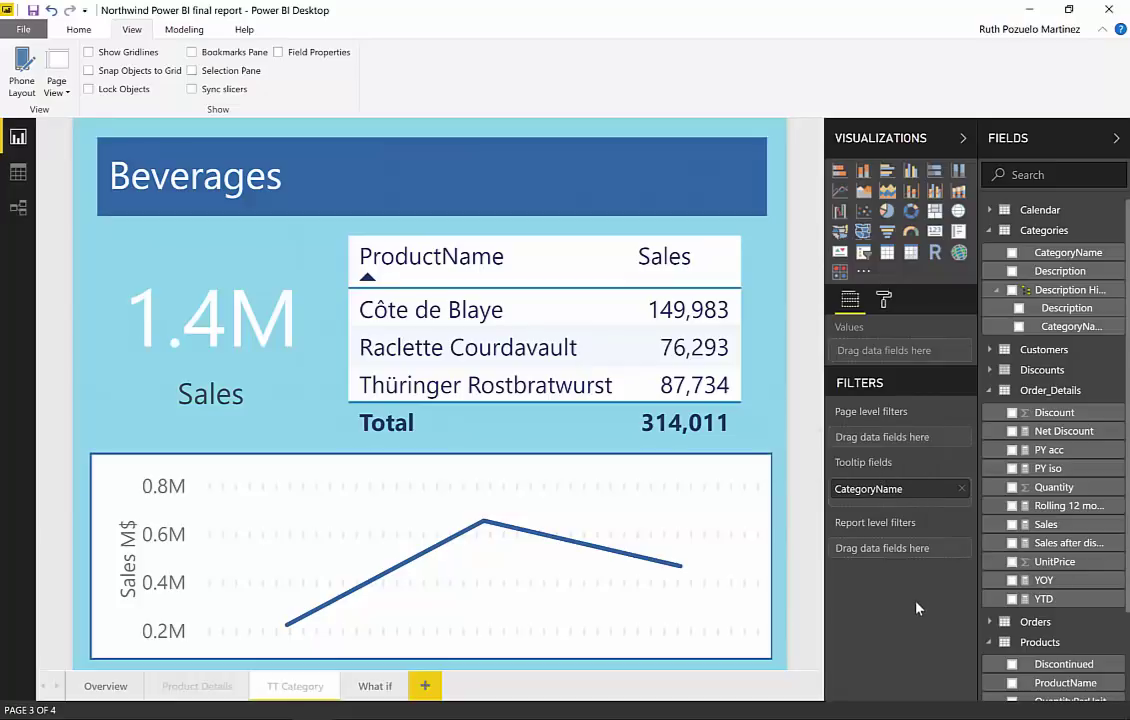
click(56, 82)
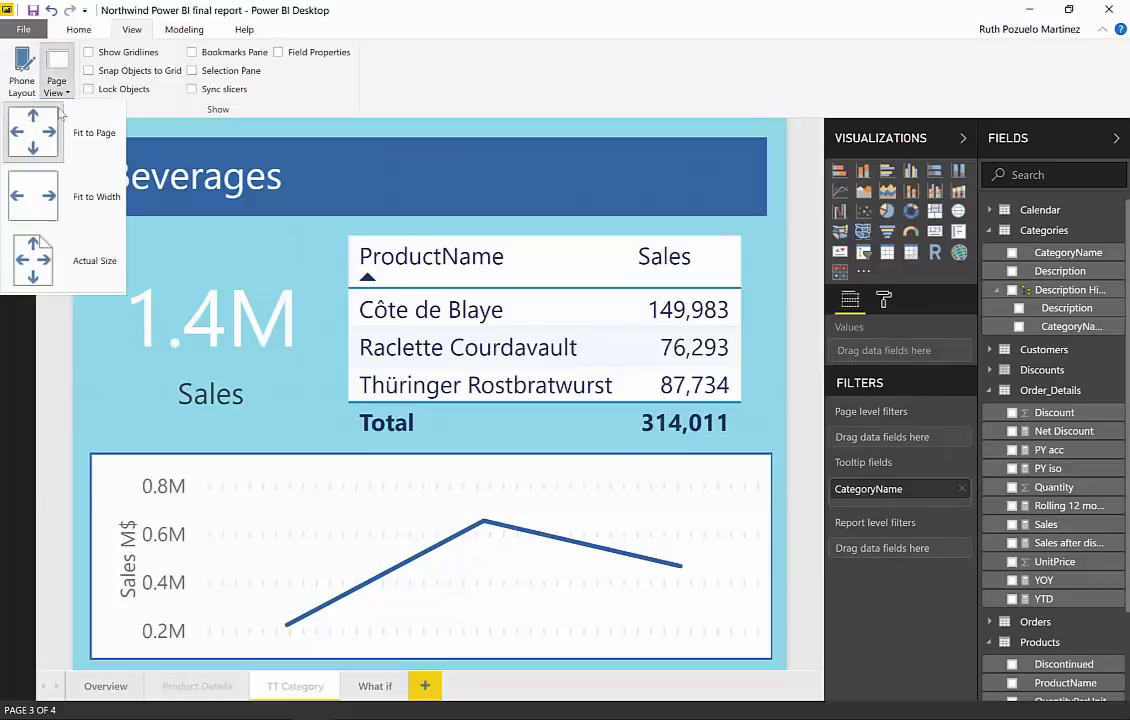
click(28, 246)
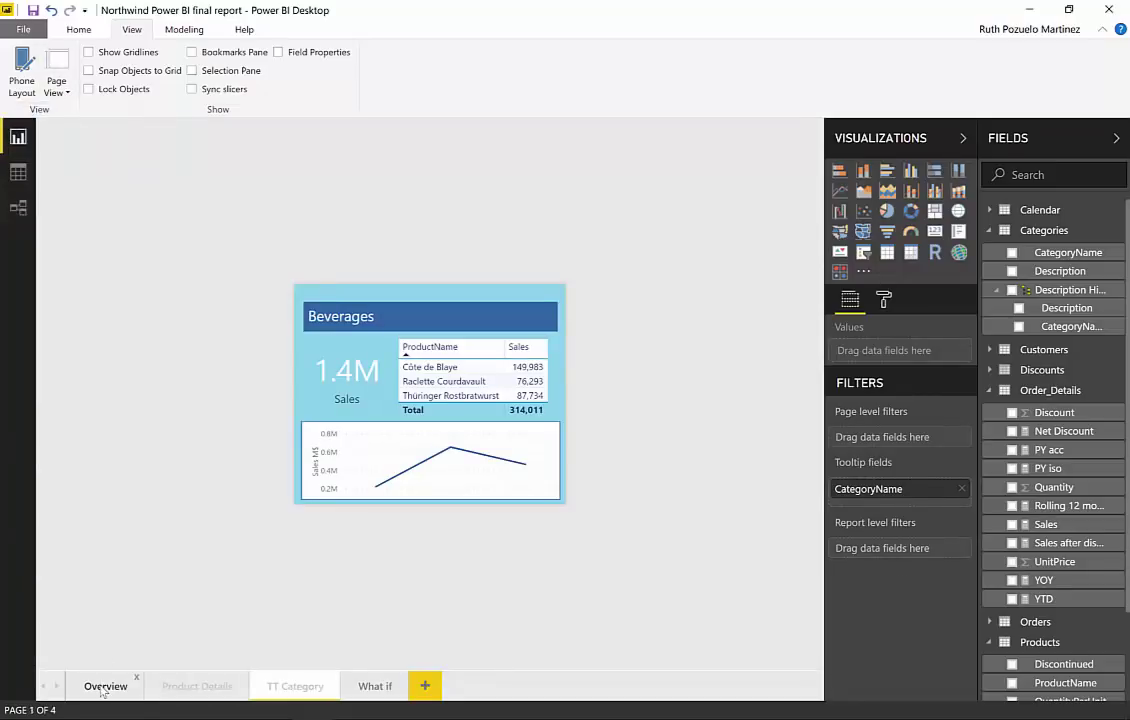
Step: Preview the tooltip on the Overview page's Sales by CategoryName treemap for Beverages, Meat/Poultry, Confections, Produce and Seafood
click(104, 687)
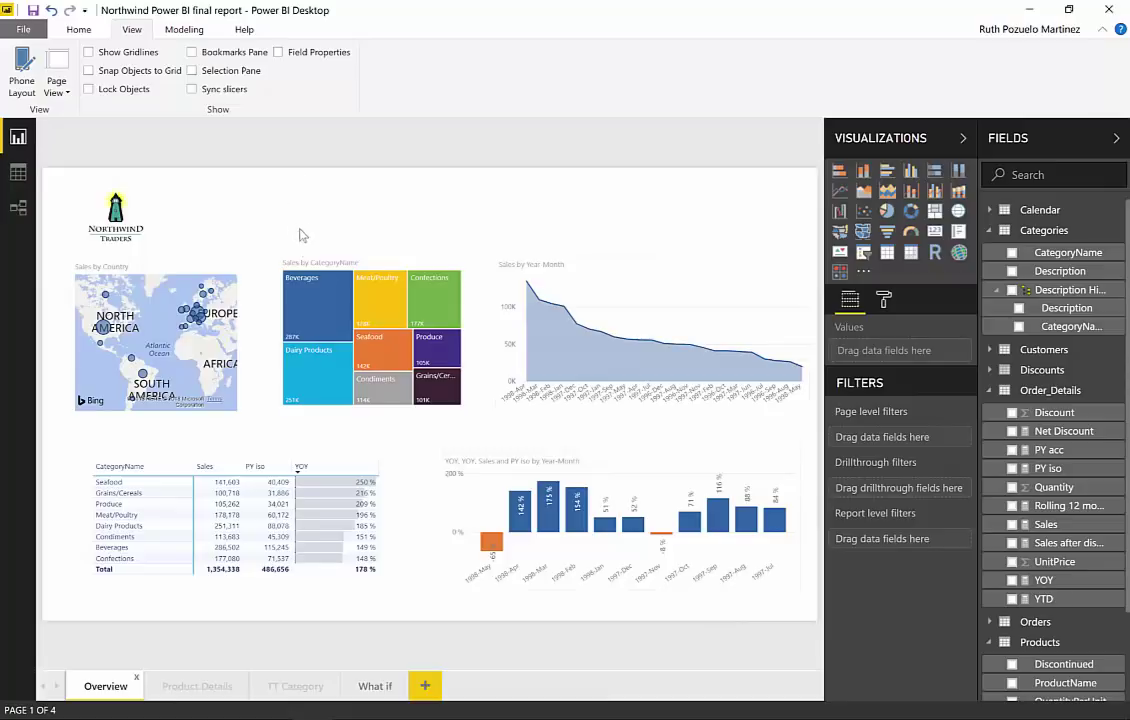
mouse_move(318, 306)
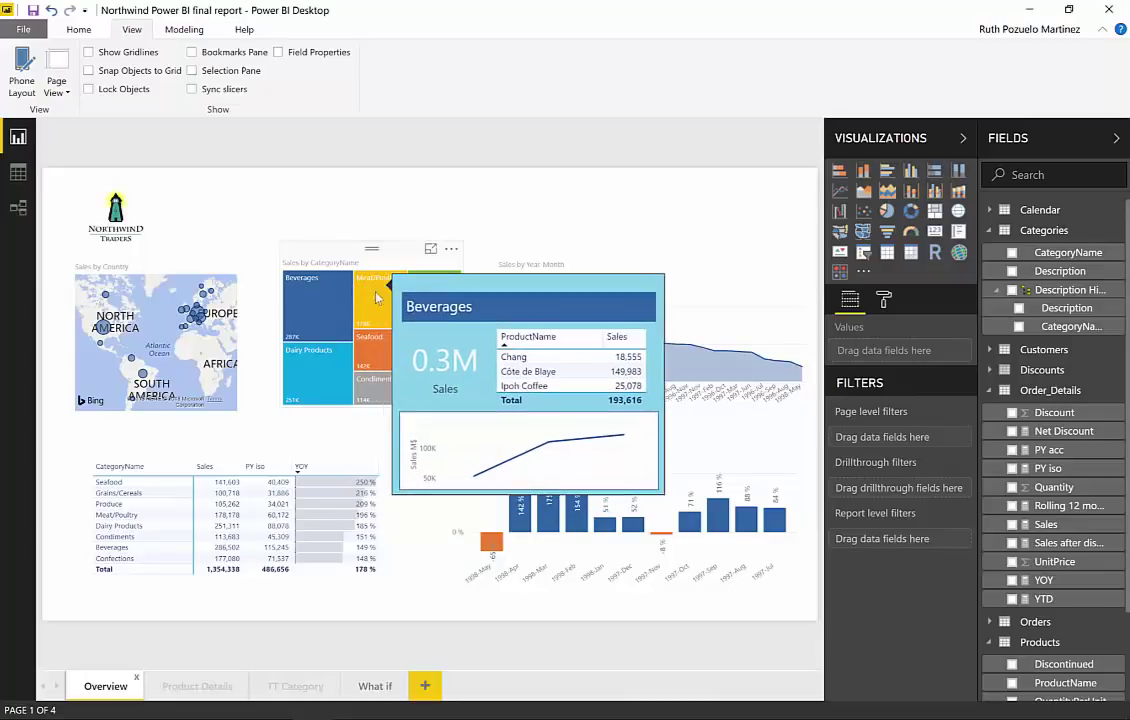
mouse_move(386, 303)
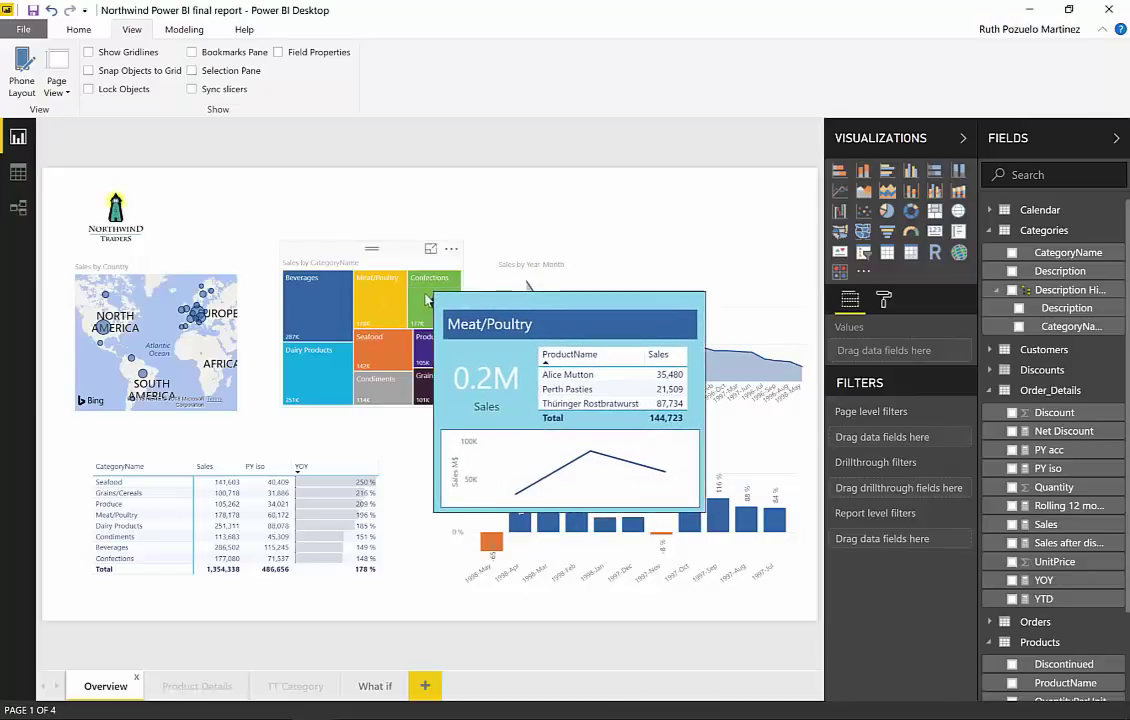
mouse_move(431, 300)
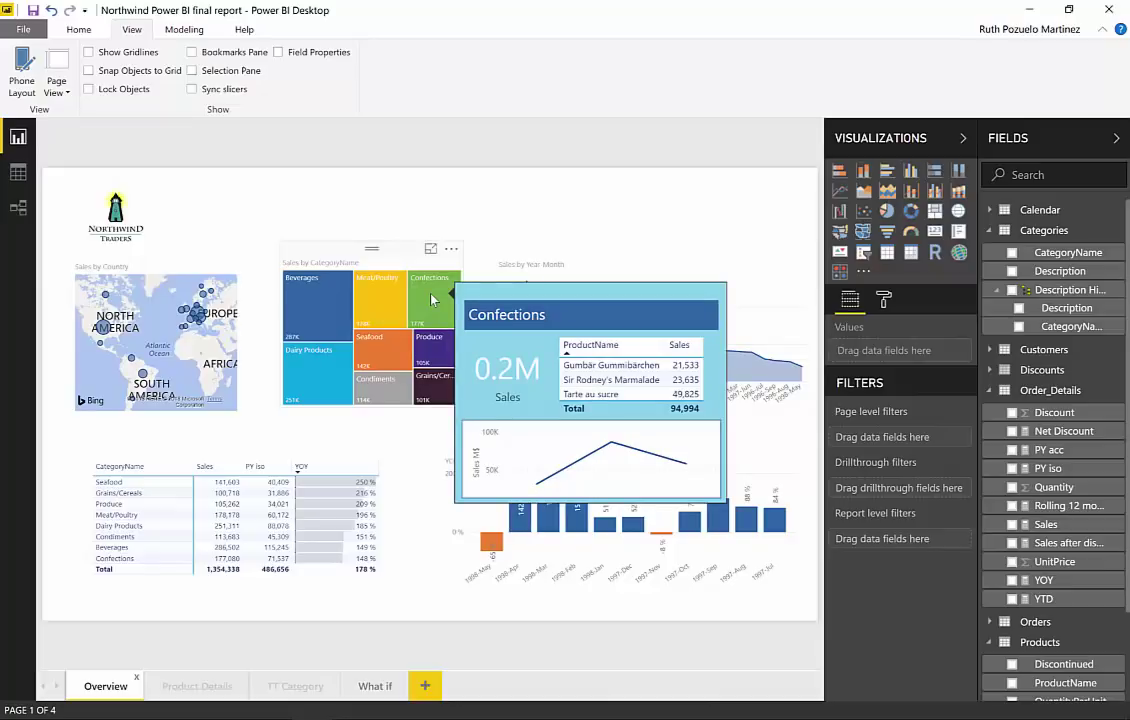
mouse_move(435, 347)
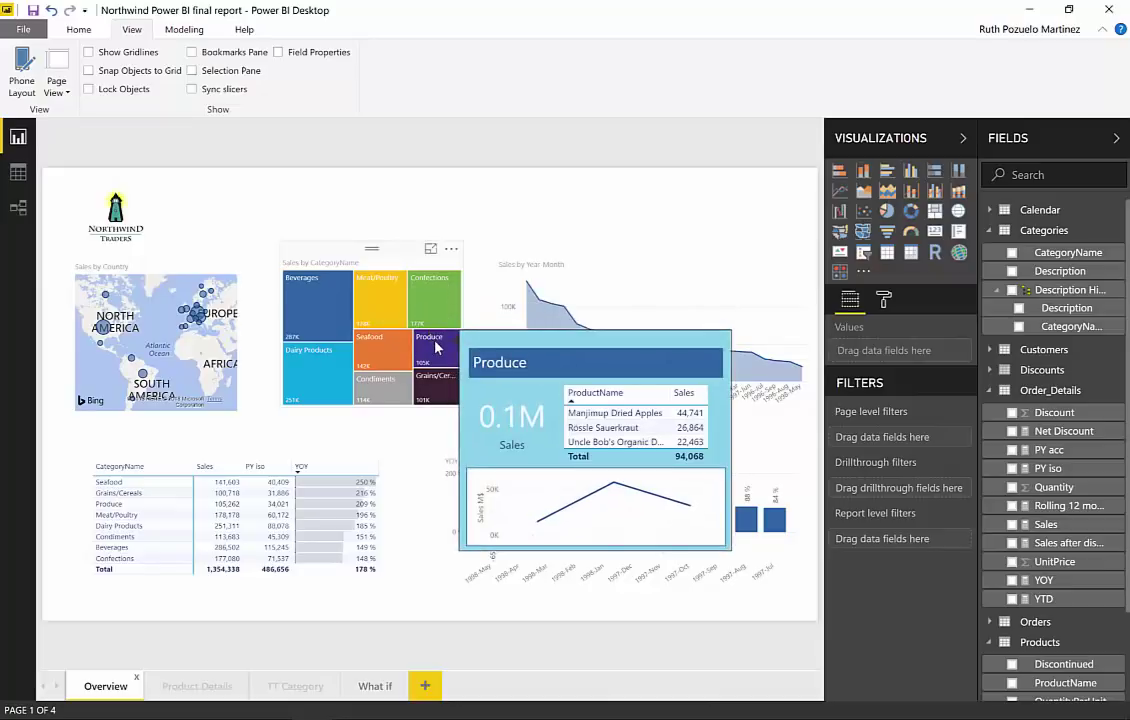
mouse_move(388, 353)
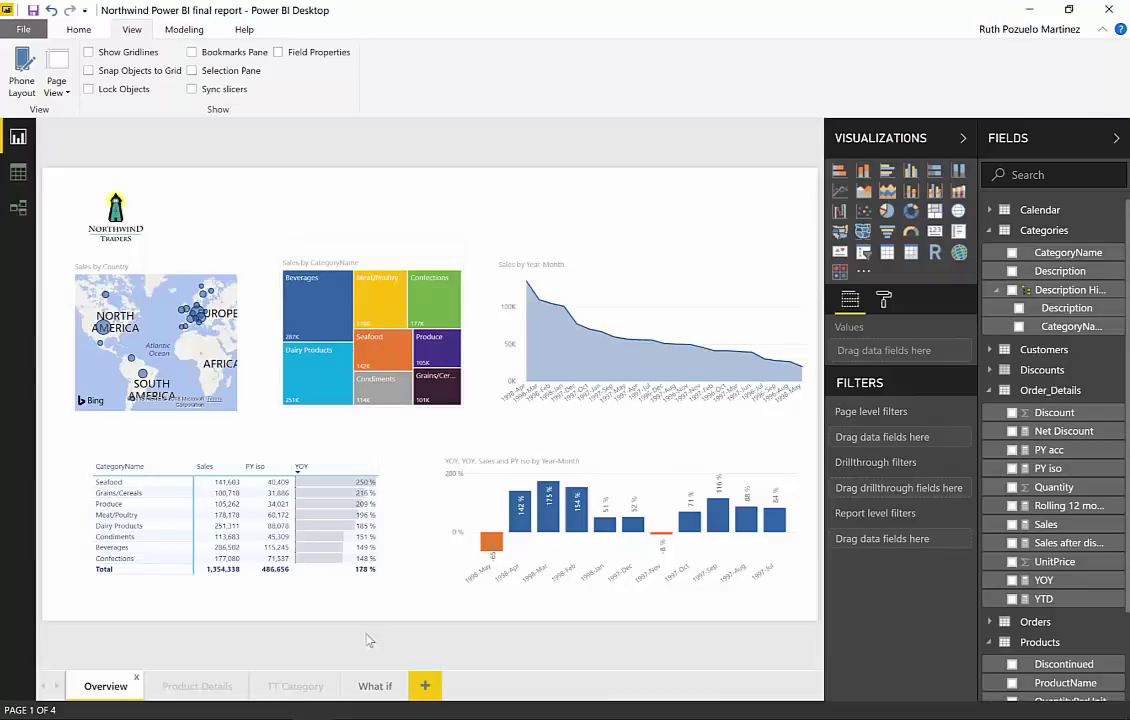
Step: Add Country from the Customers table as a second tooltip field of the TT Category page
click(313, 690)
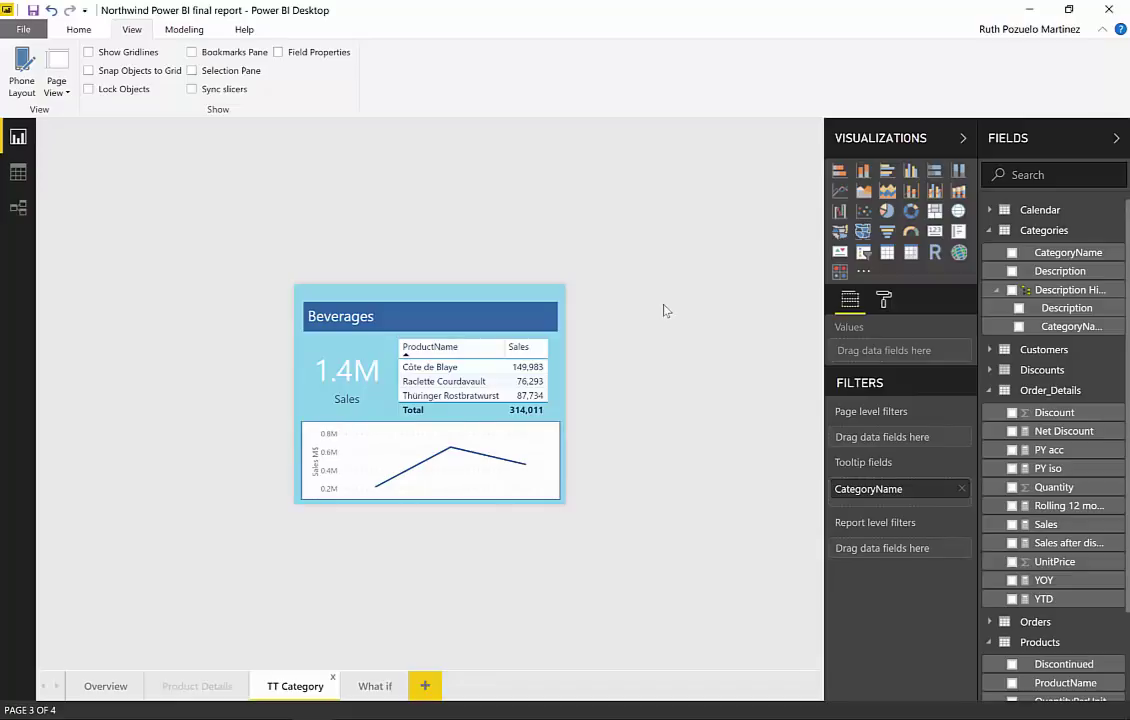
click(197, 686)
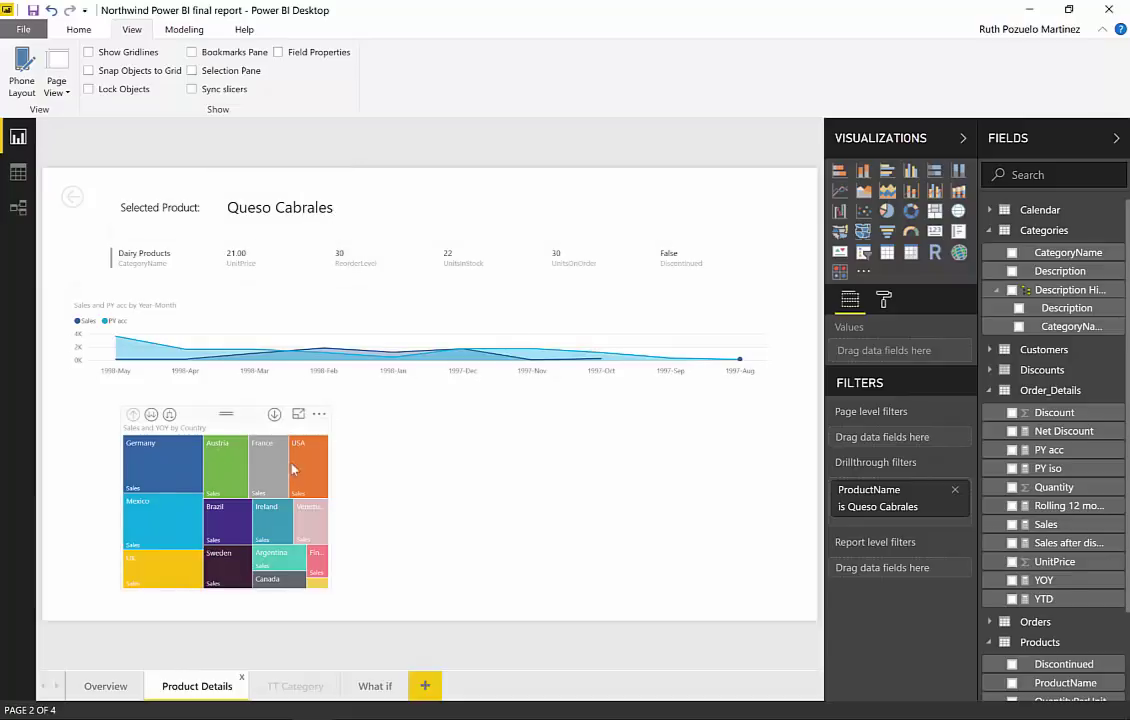
click(297, 687)
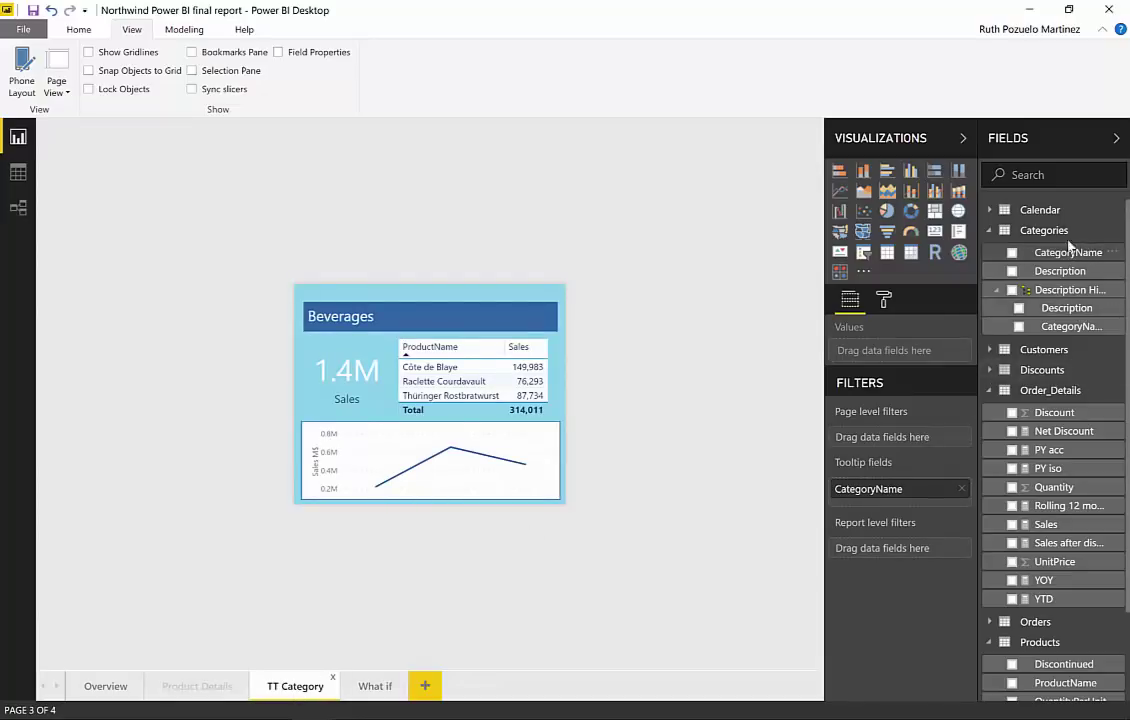
click(996, 358)
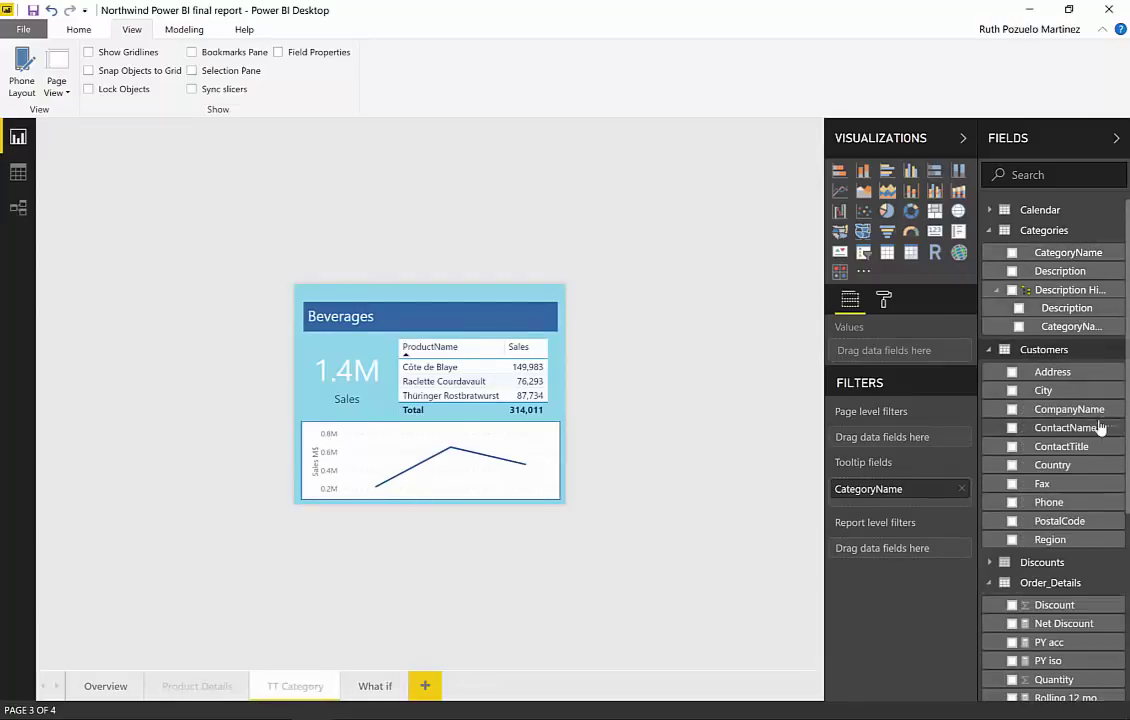
drag(1069, 467, 915, 515)
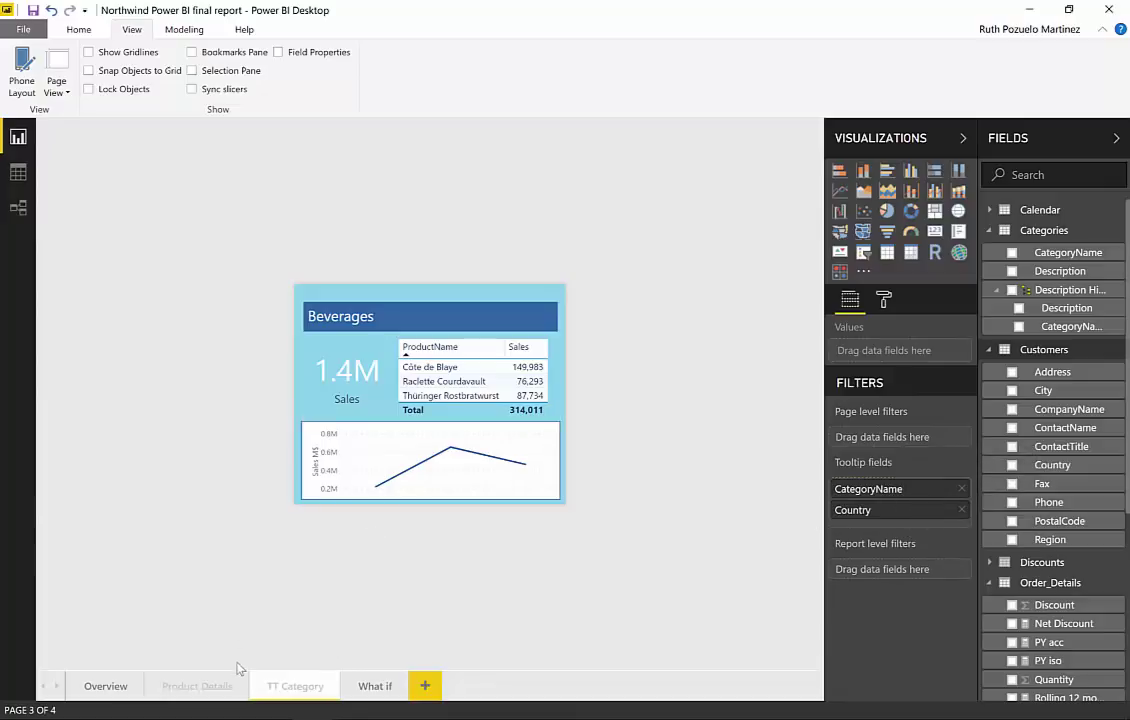
Step: Preview the tooltip on the Product Details page's country treemap for Germany and Mexico
click(218, 688)
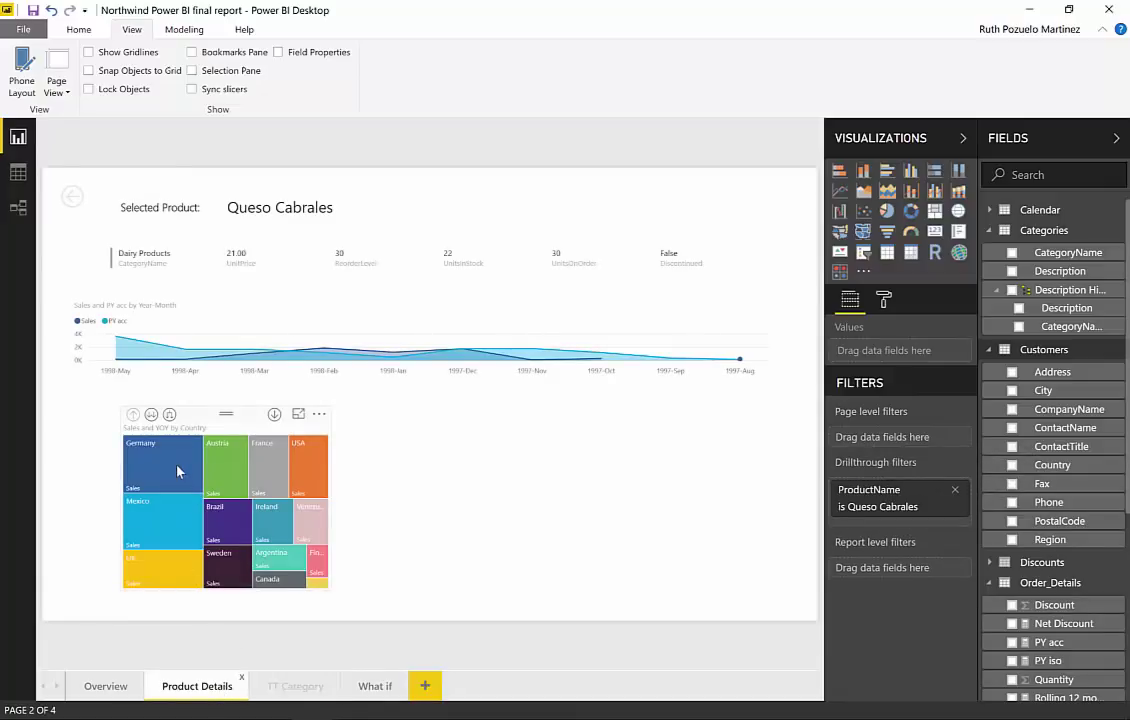
mouse_move(178, 470)
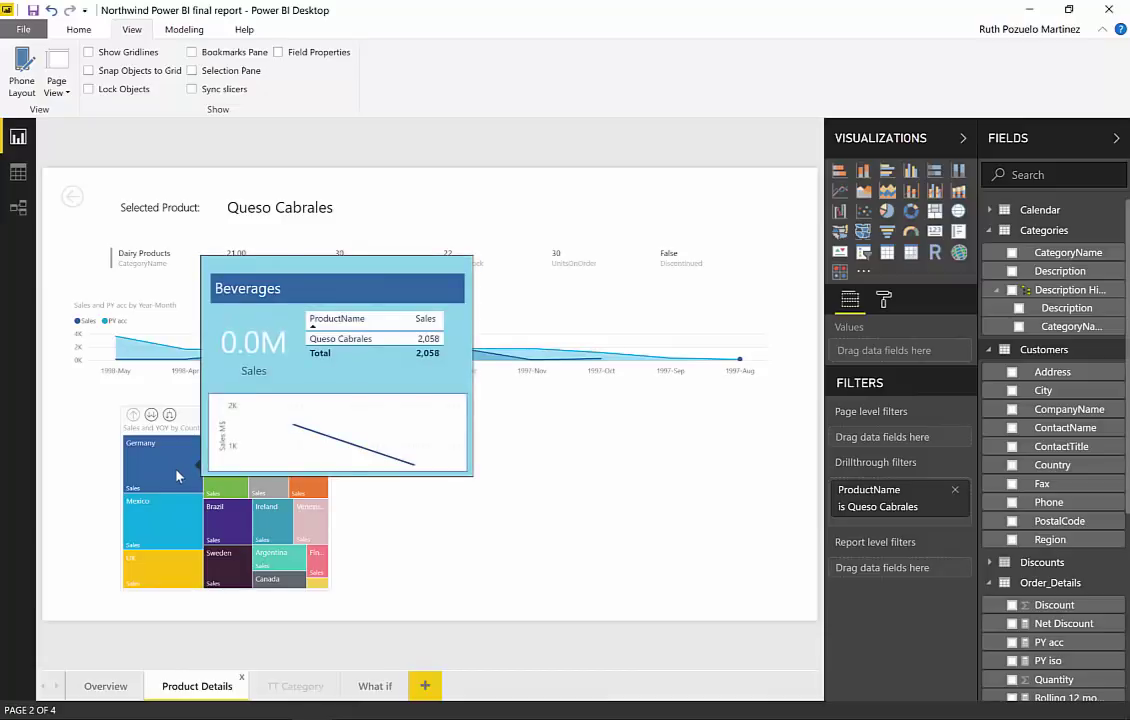
mouse_move(182, 522)
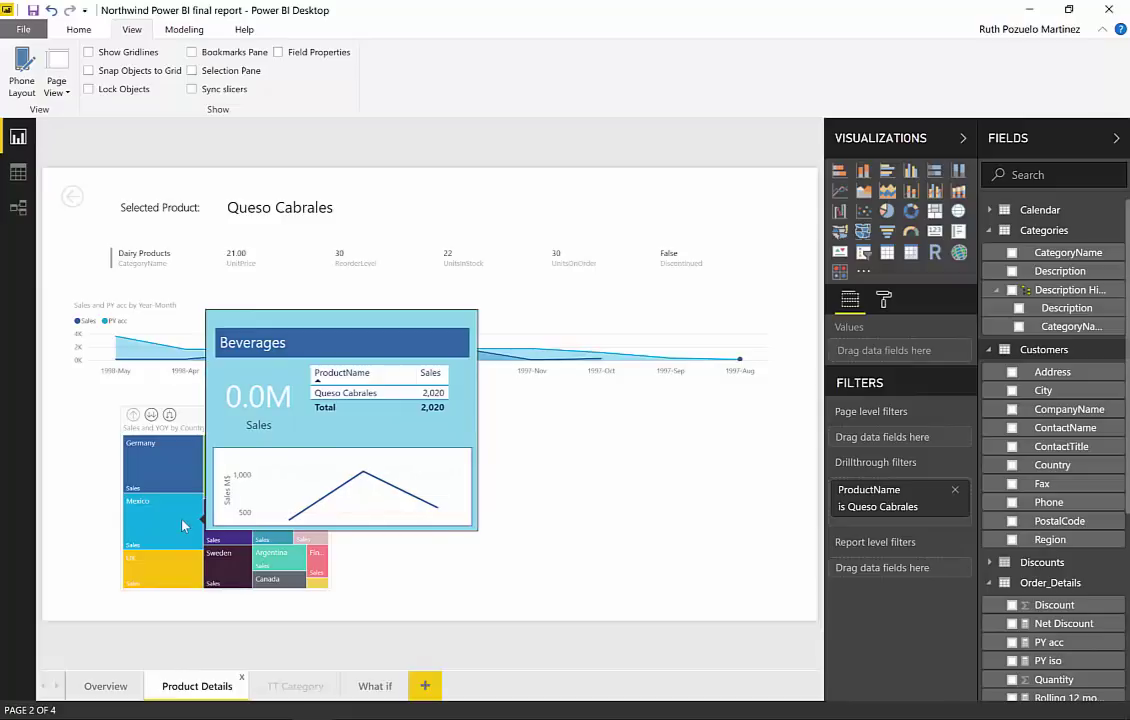
click(117, 686)
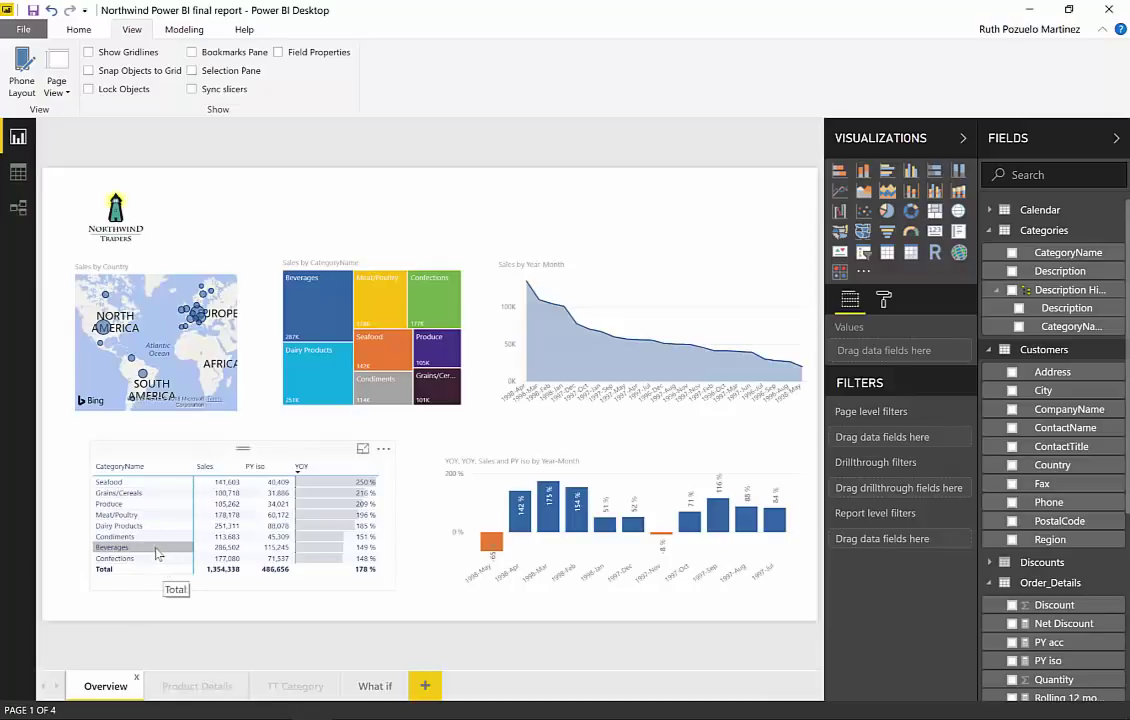
click(140, 553)
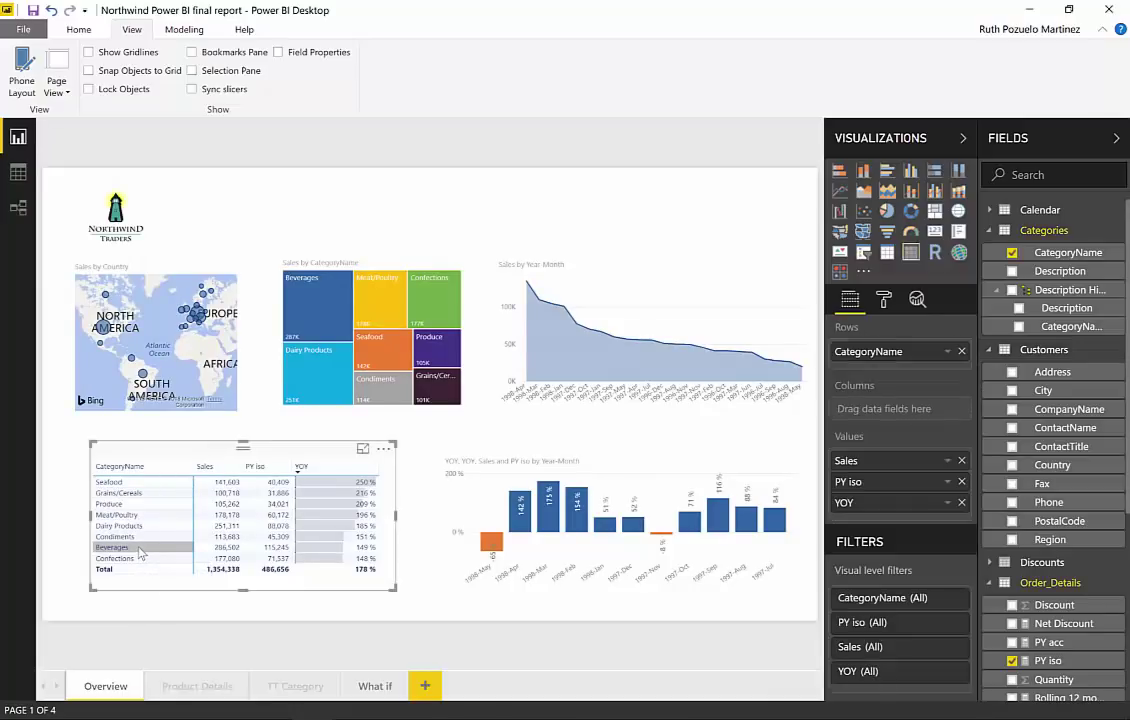
right_click(140, 553)
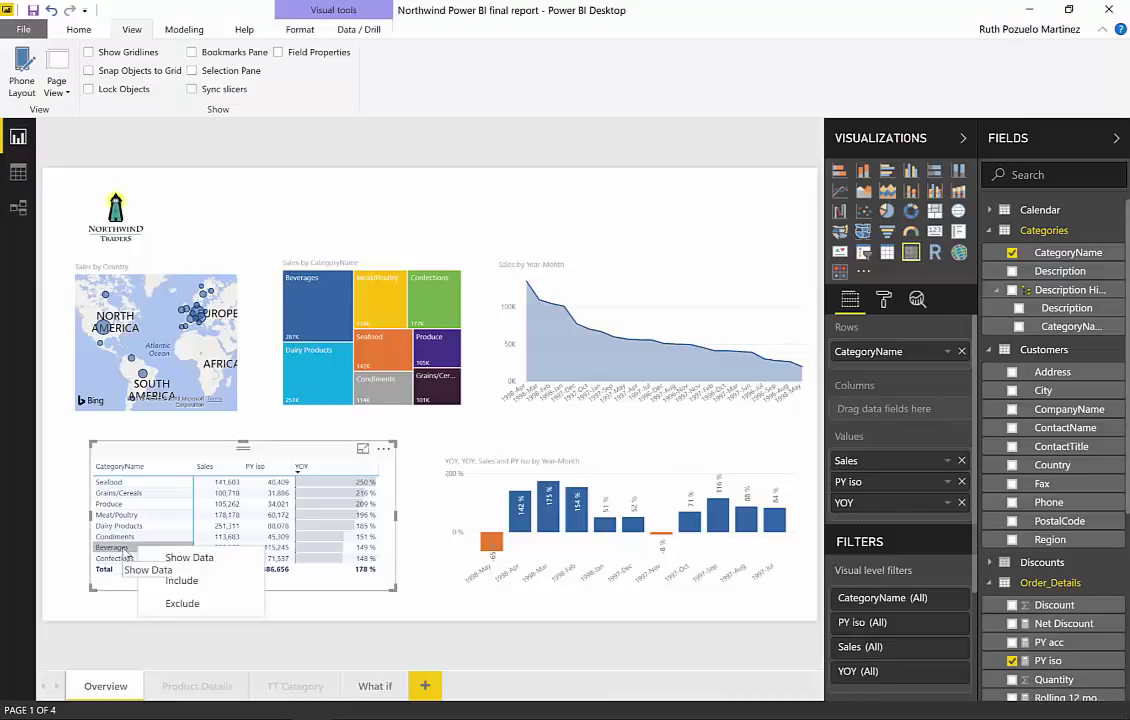
click(189, 597)
click(199, 686)
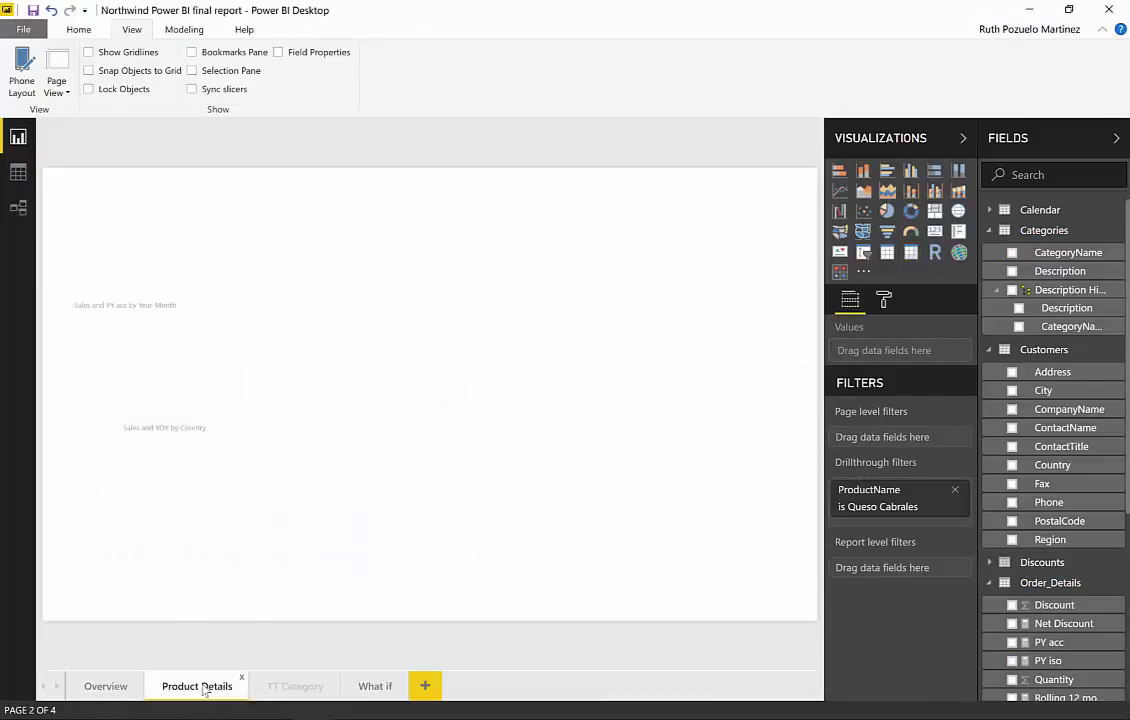
Step: Add ProductName below CategoryName in the rows of the Overview page's category matrix and drill down into Beverages
click(108, 690)
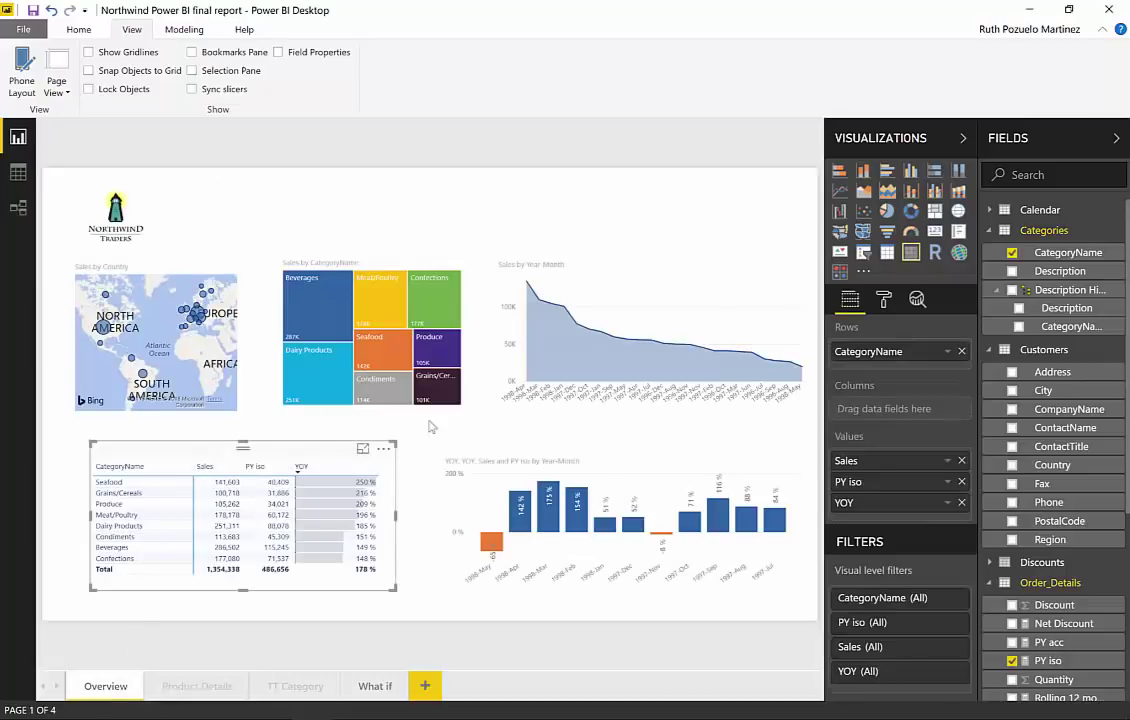
scroll(1092, 440, down, 3)
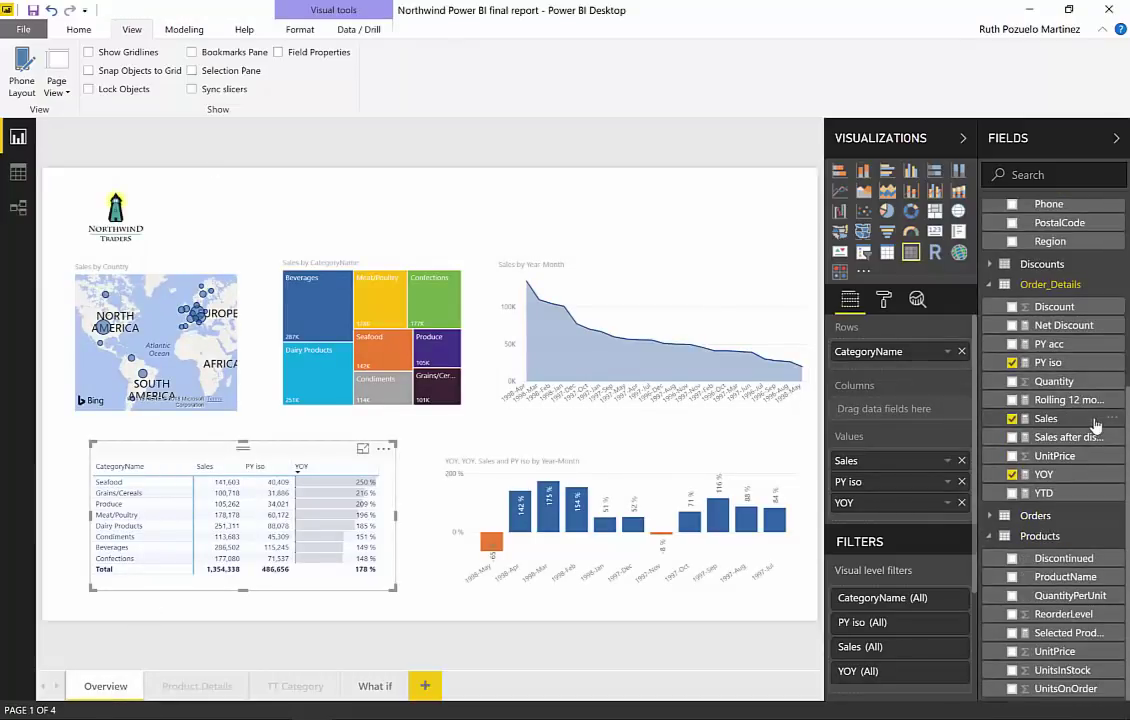
drag(1062, 577, 900, 370)
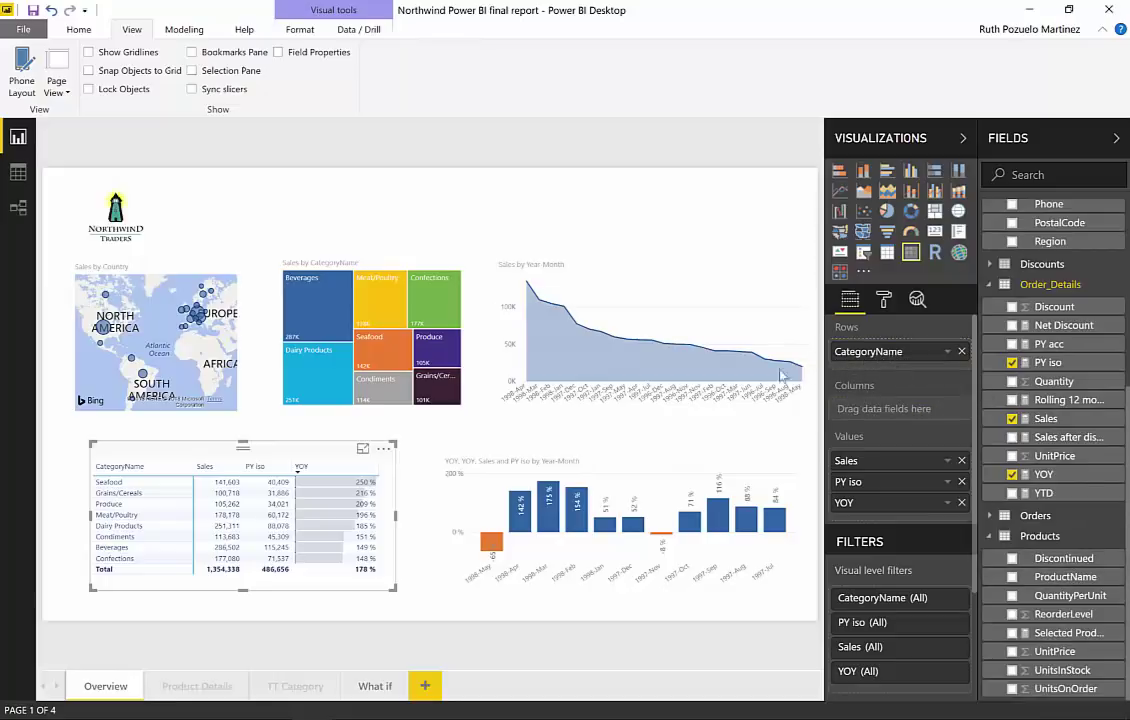
right_click(138, 548)
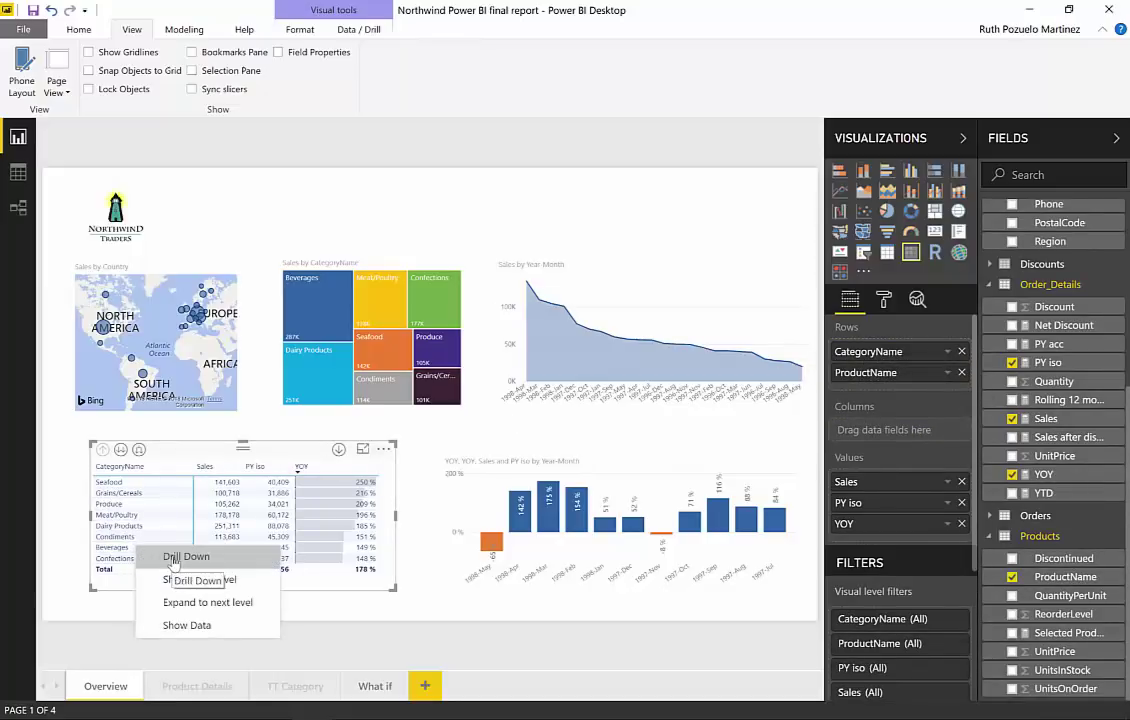
click(180, 557)
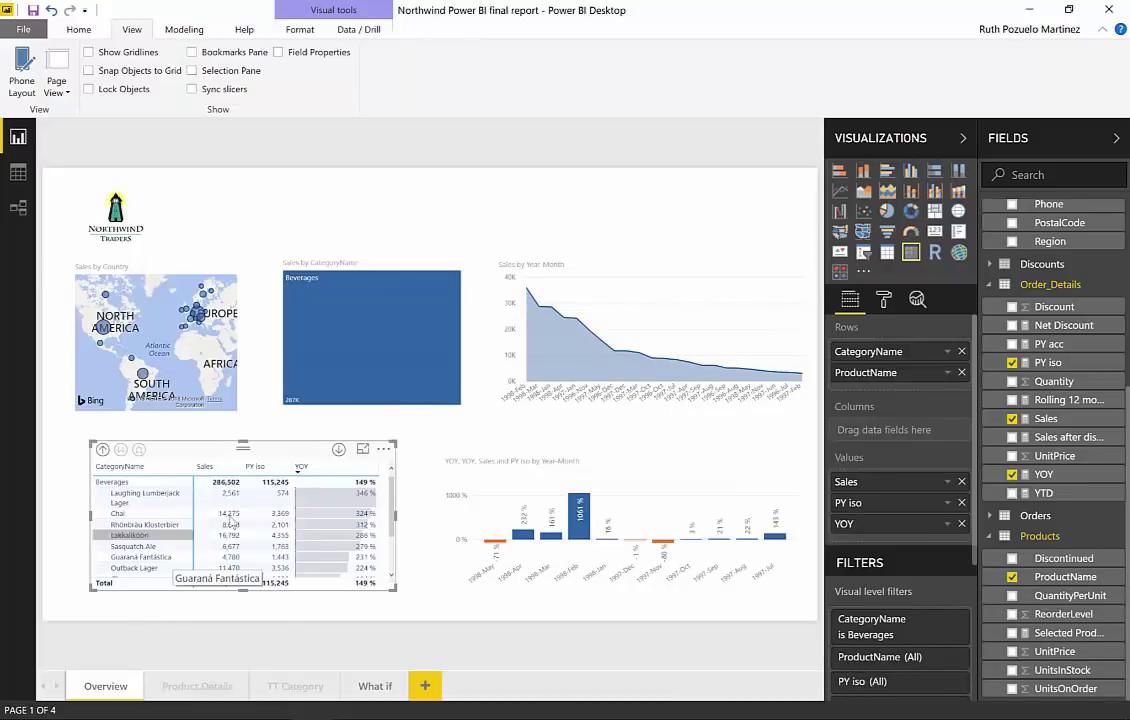
Step: Sort the matrix by Sales in descending order and drill through from Côte de Blaye to Product Details
click(215, 467)
right_click(162, 496)
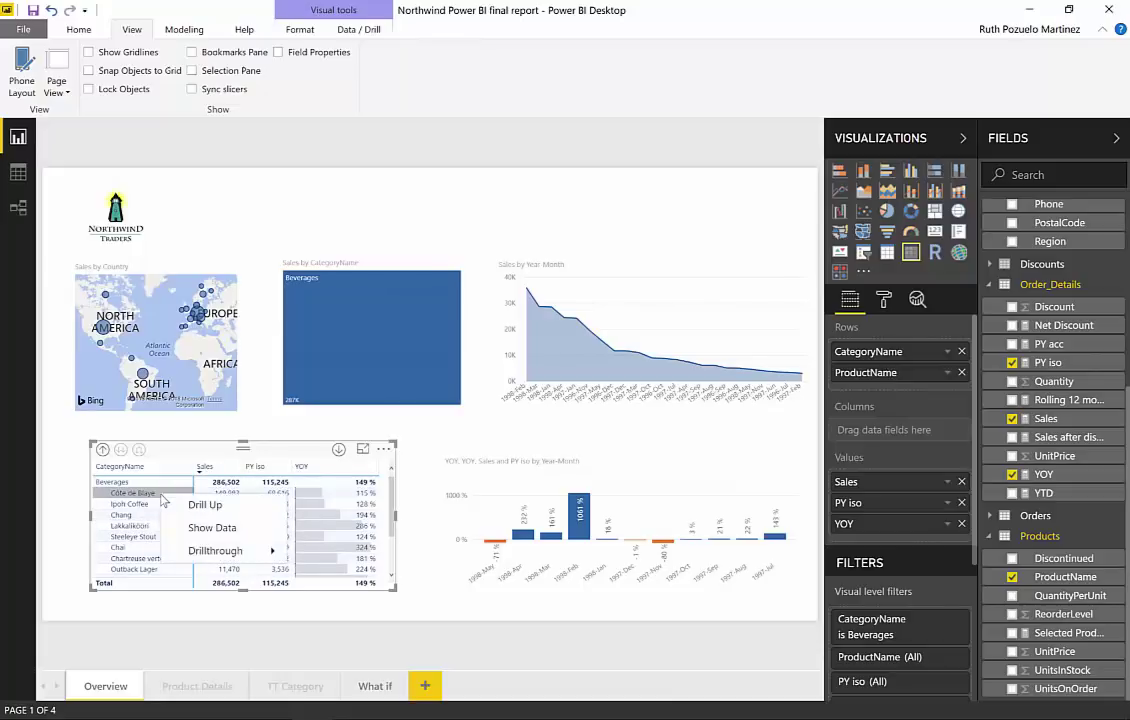
mouse_move(240, 550)
click(340, 551)
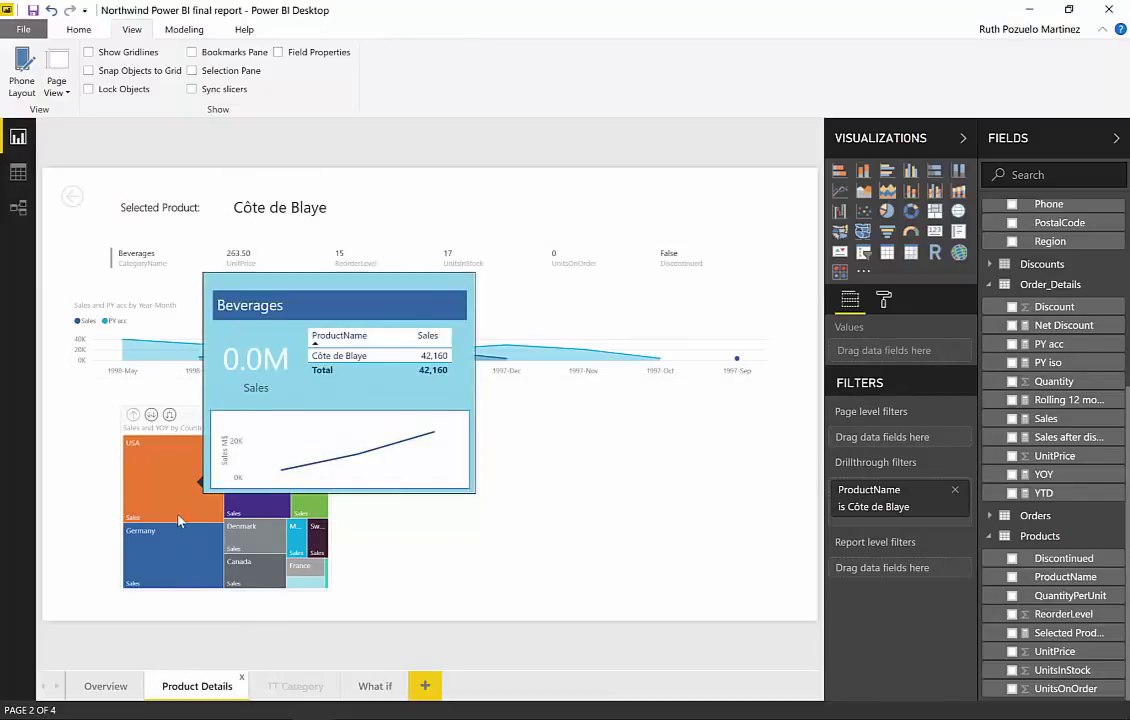
Step: Preview the tooltip on the country treemap for Germany, Brazil and Austria, inspect the treemap's fields, and leave no visual selected
mouse_move(180, 546)
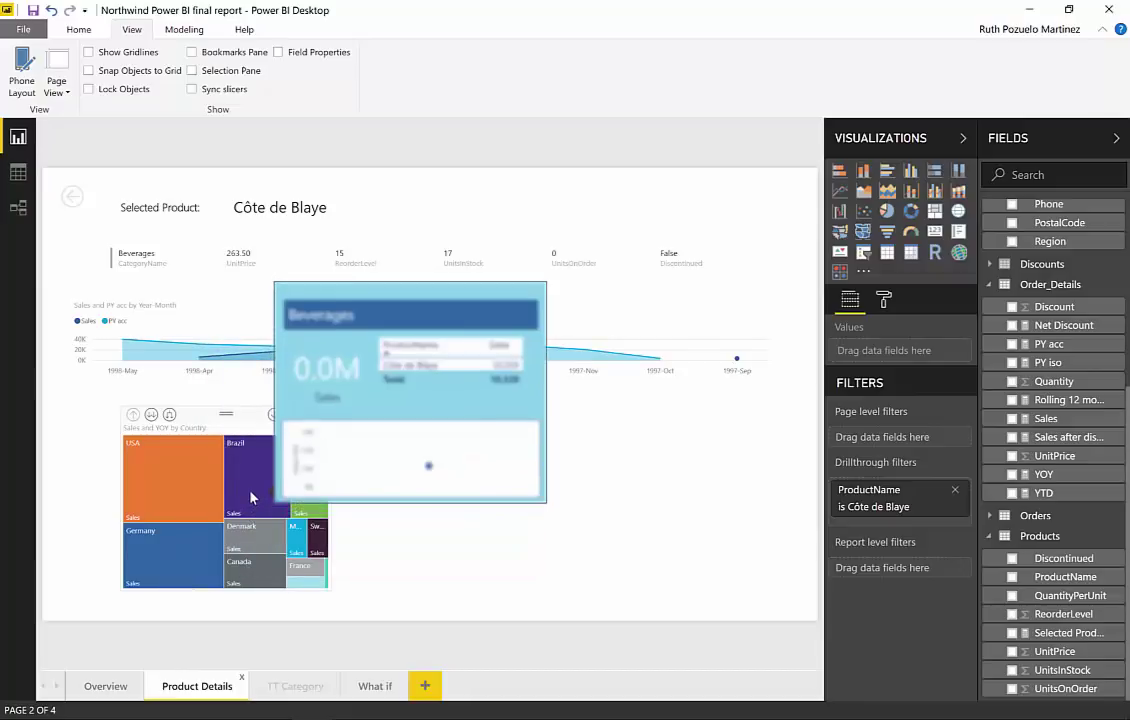
mouse_move(252, 497)
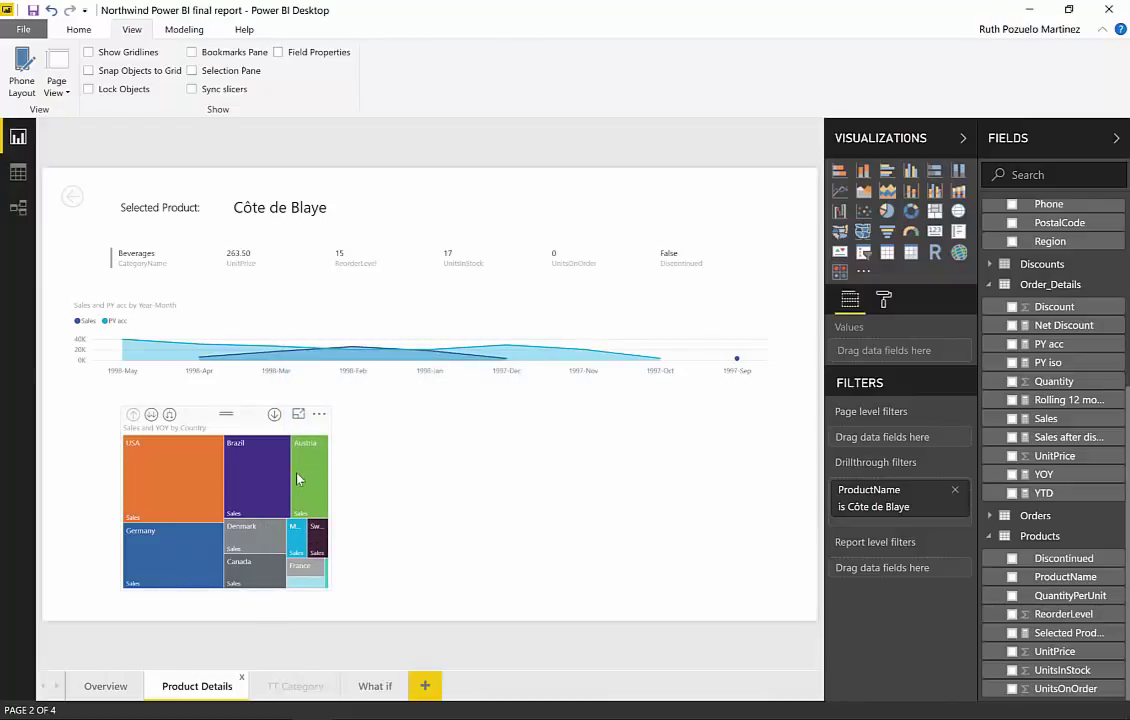
mouse_move(297, 479)
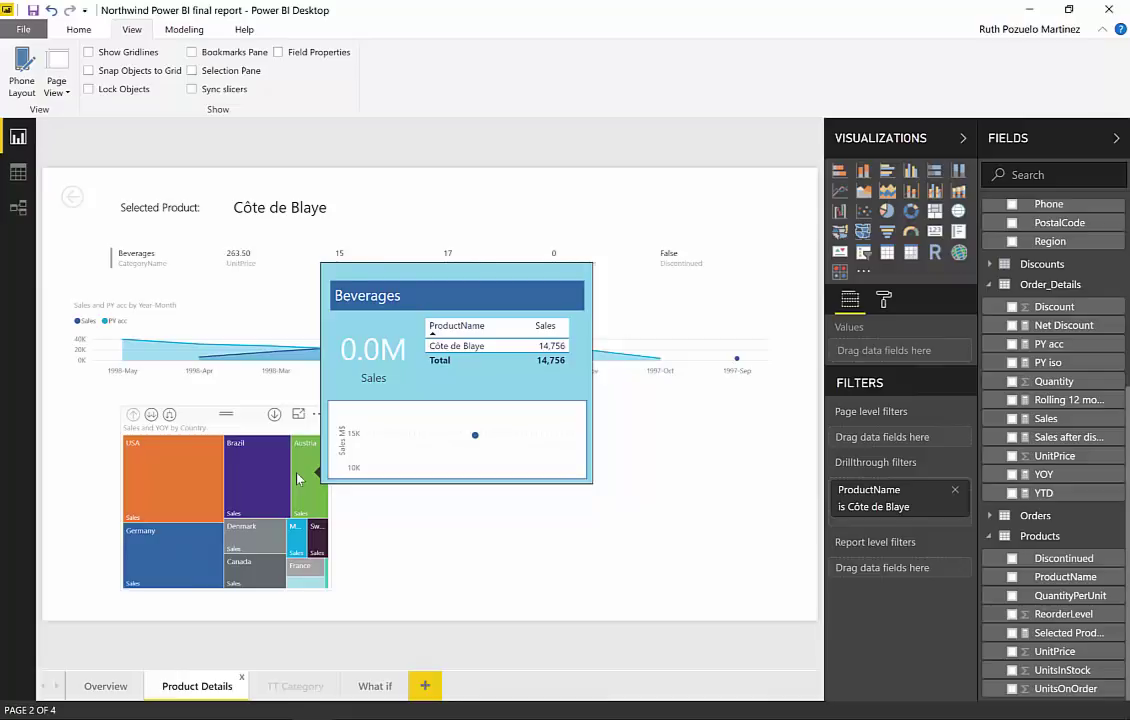
click(182, 425)
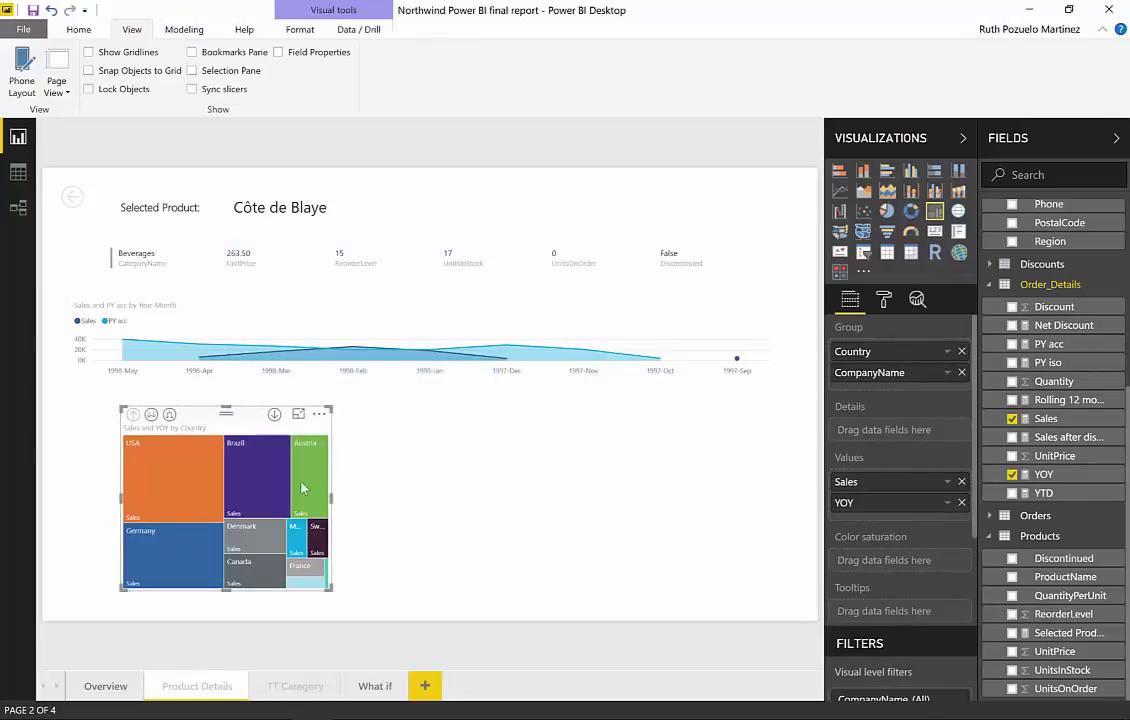
click(604, 492)
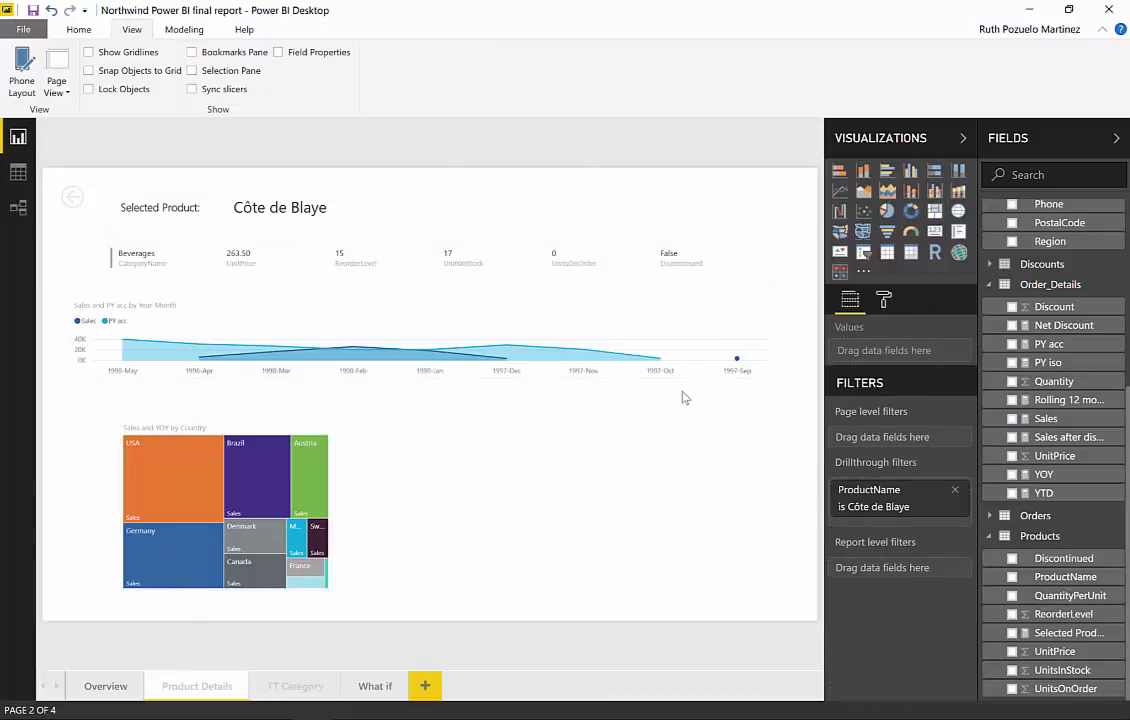
Step: Add CategoryName from the Categories table as a drillthrough filter on the Product Details page and collapse its filter card
scroll(1066, 352, up, 5)
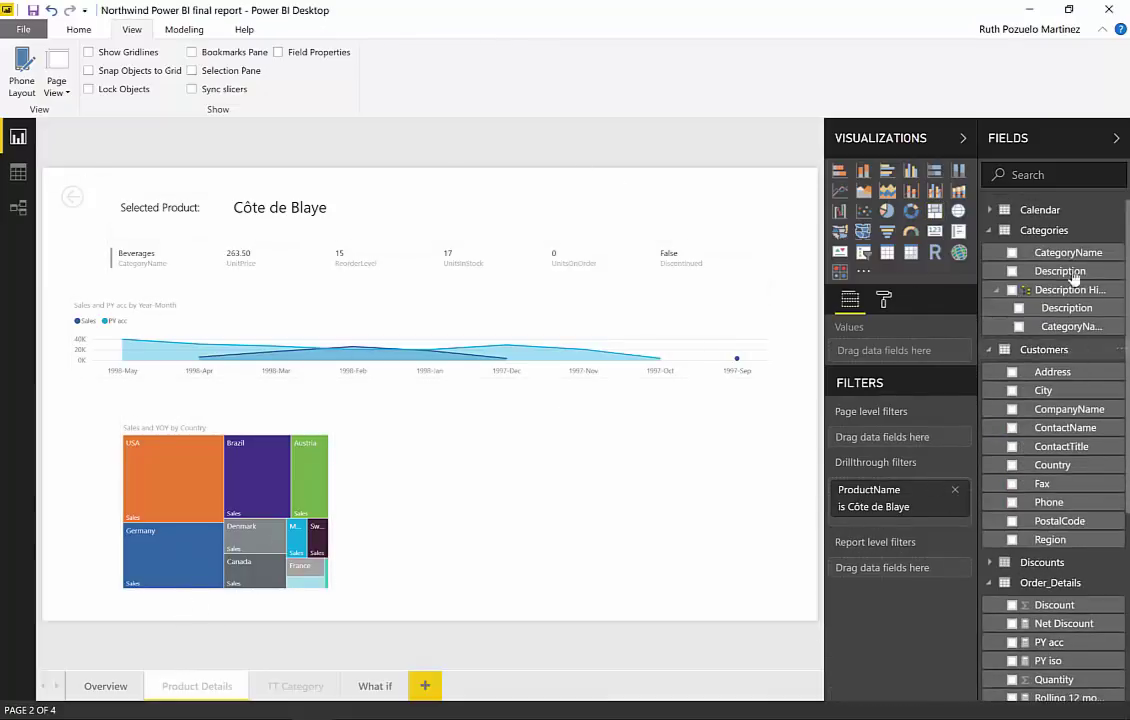
drag(1062, 252, 930, 528)
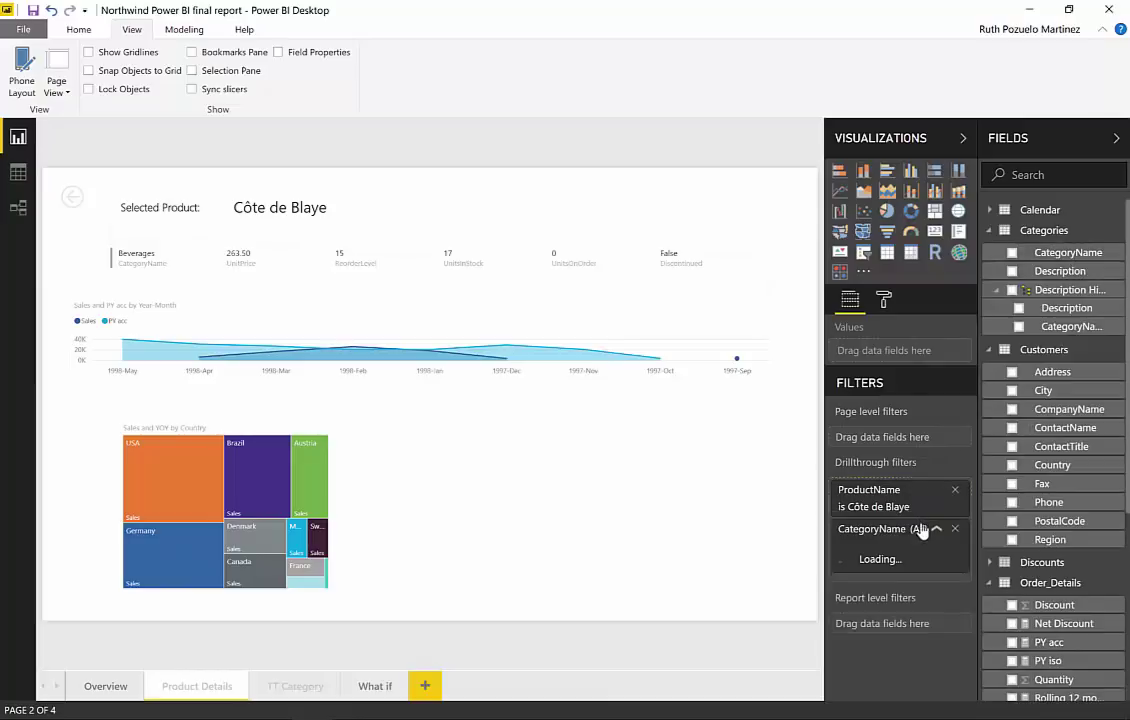
click(936, 530)
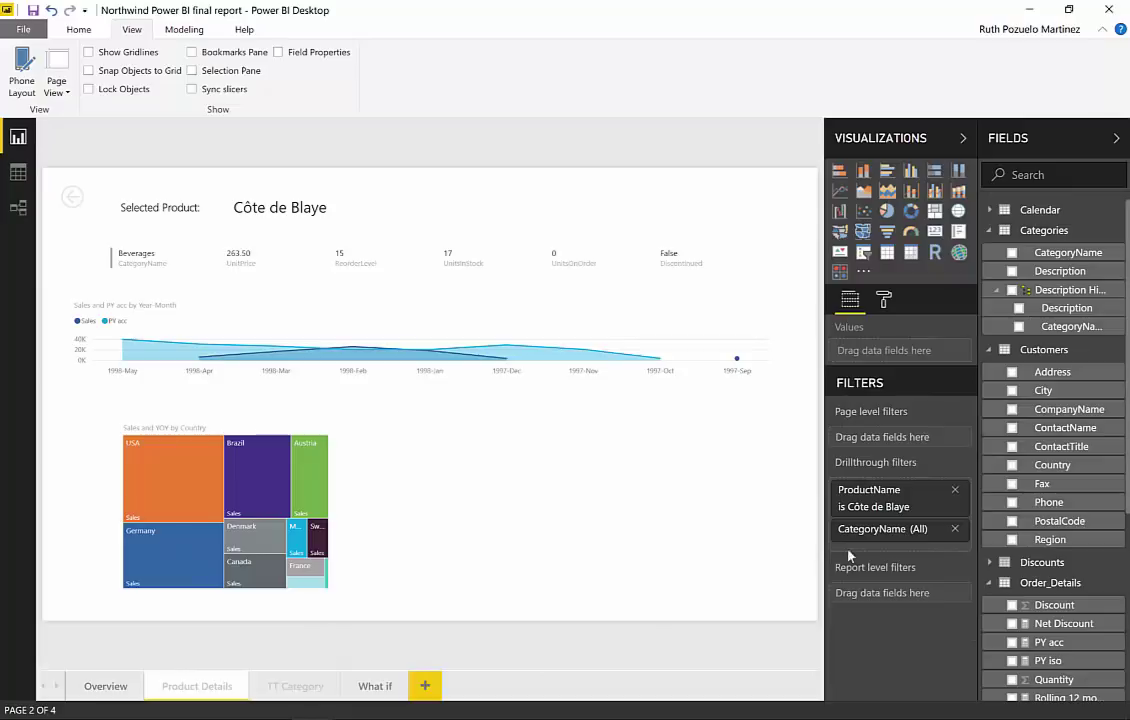
Step: Drill the Overview page's matrix back up to category level and drill through from Beverages to Product Details
click(104, 686)
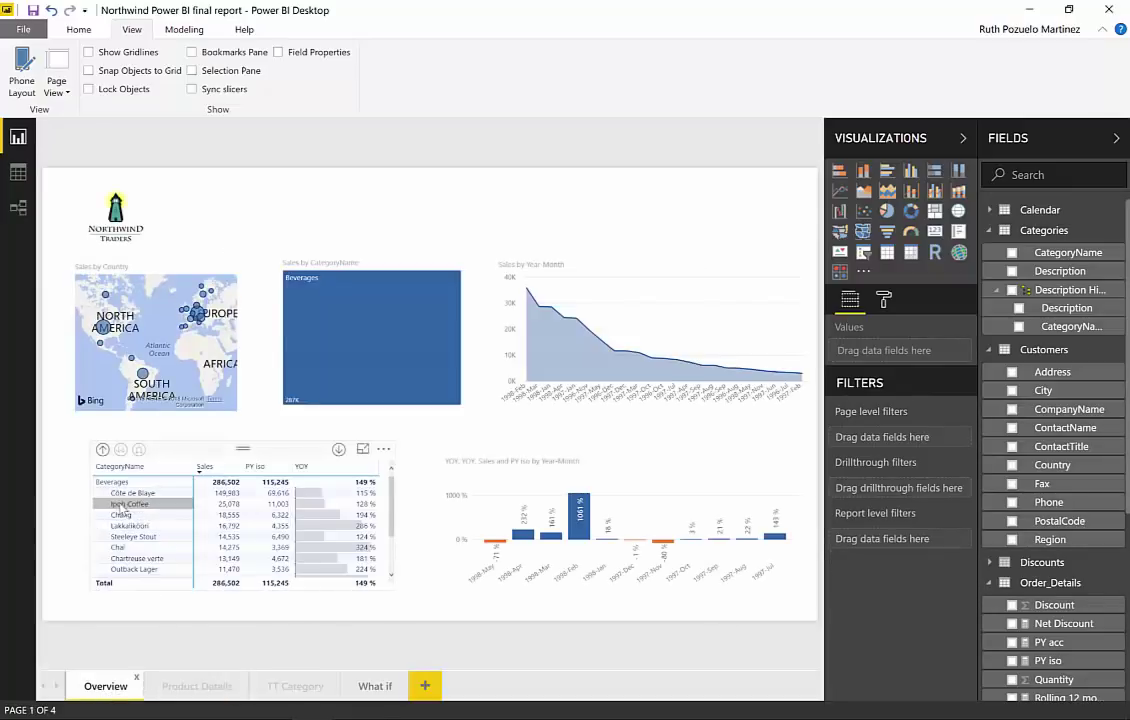
click(102, 449)
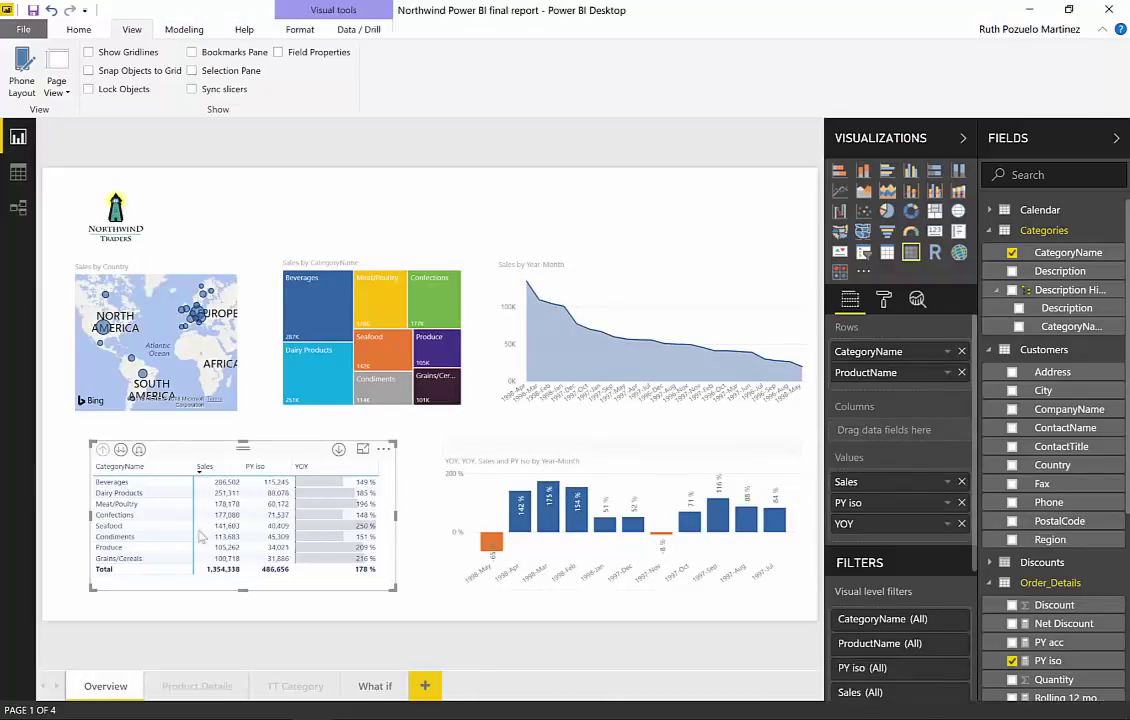
right_click(145, 485)
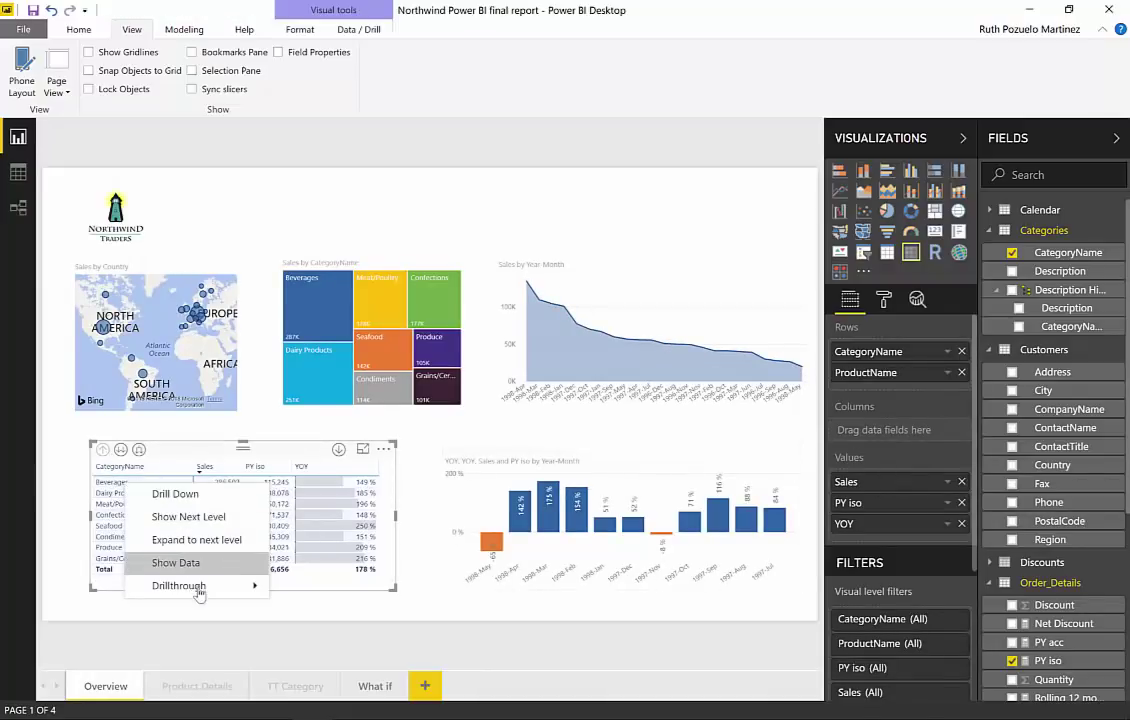
mouse_move(255, 587)
click(310, 594)
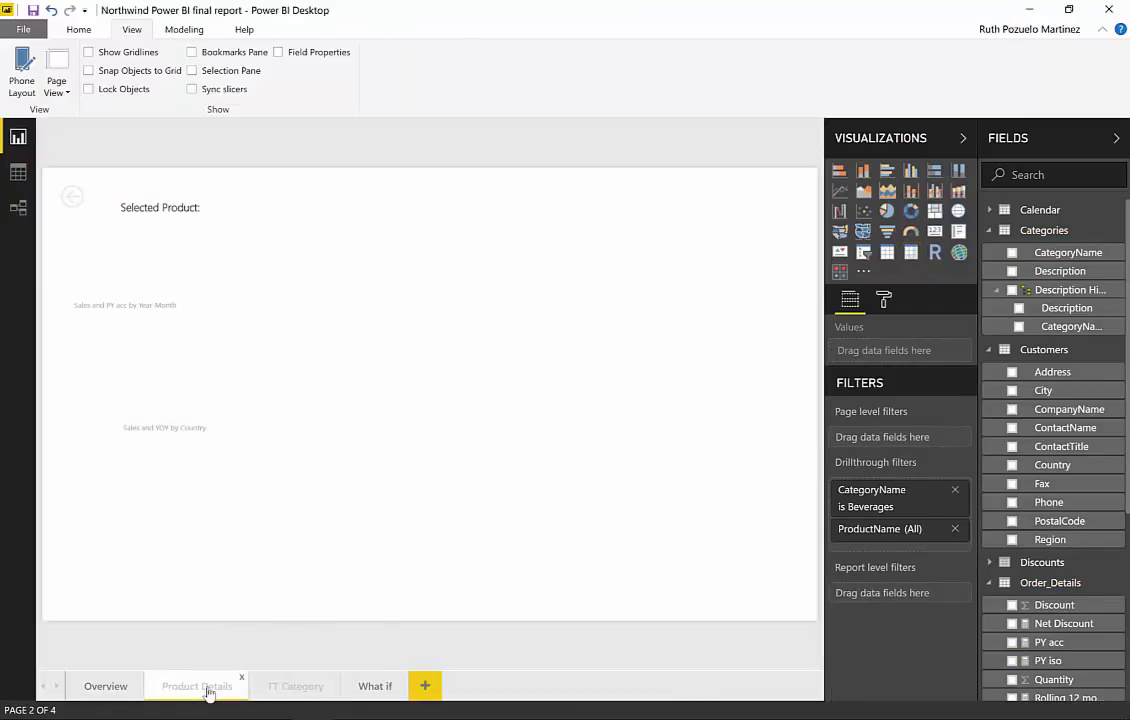
Step: Return to the Overview page and drill through from Confections in the matrix to Product Details
click(106, 686)
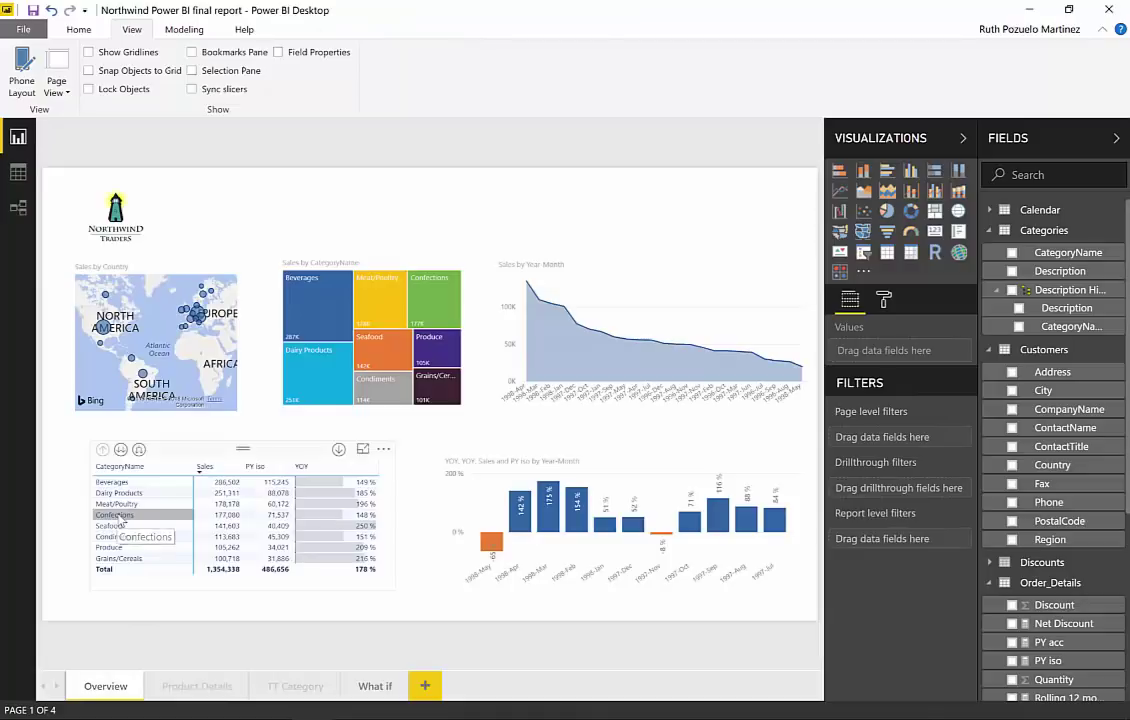
right_click(120, 520)
mouse_move(200, 616)
click(300, 627)
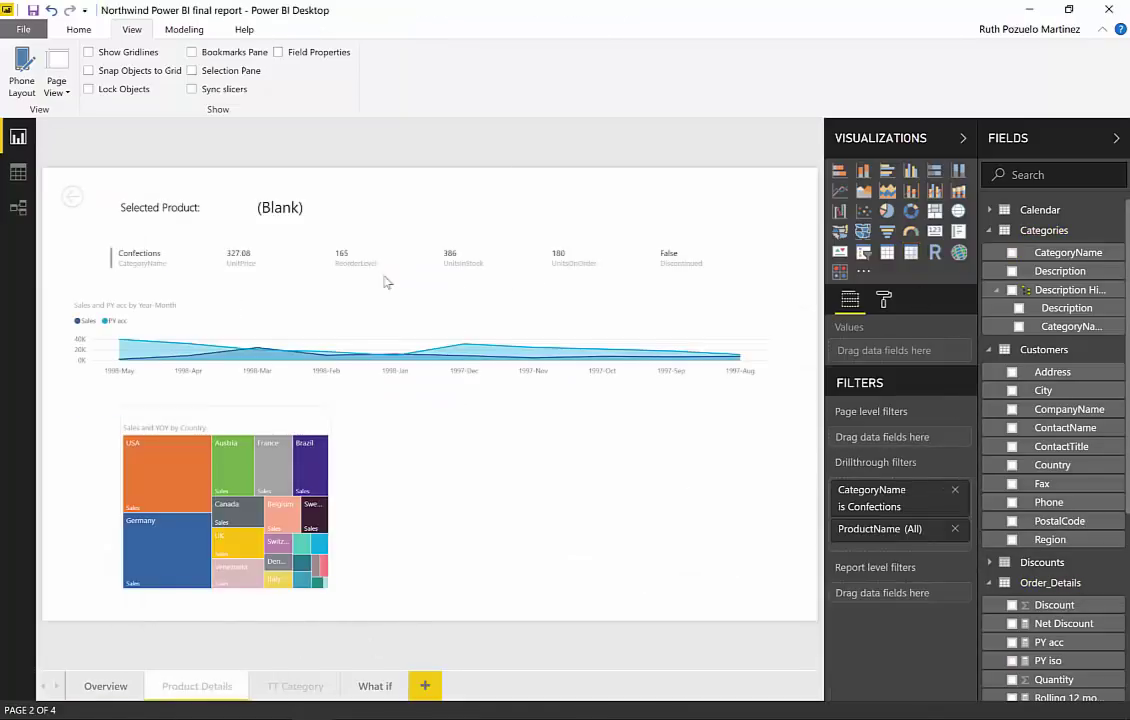
Step: Open the formula of the Selected Product measure used by the product card and insert IF( before SELECTEDVALUE
click(325, 200)
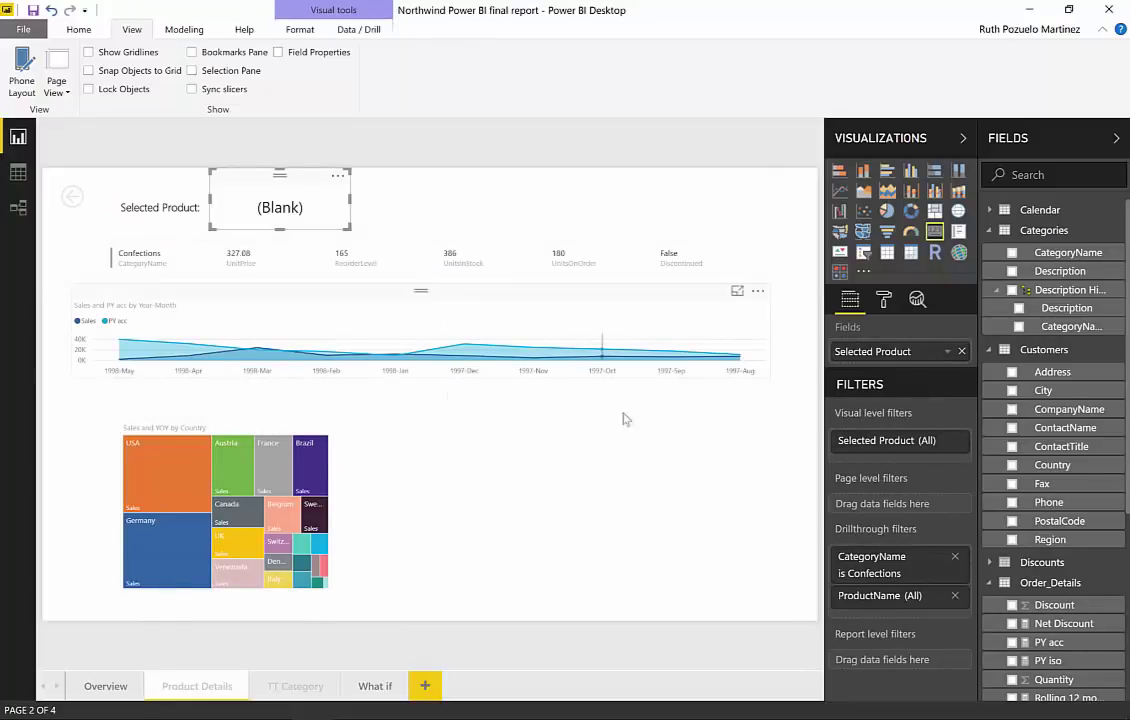
scroll(1060, 500, down, 3)
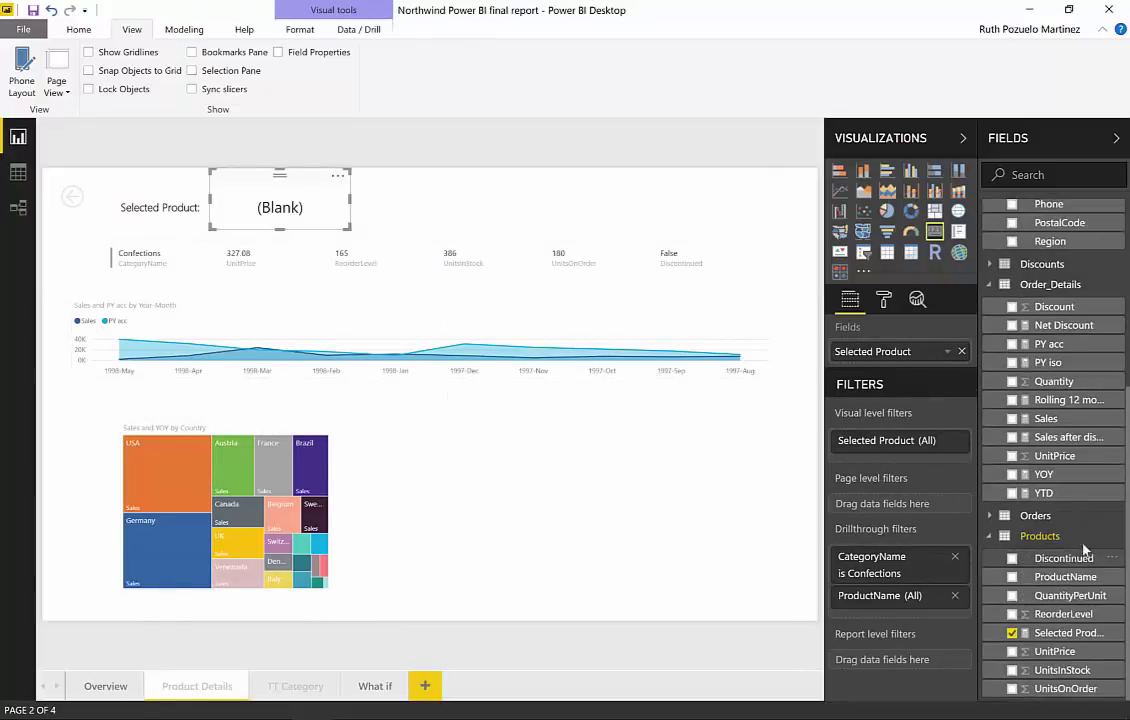
click(1066, 634)
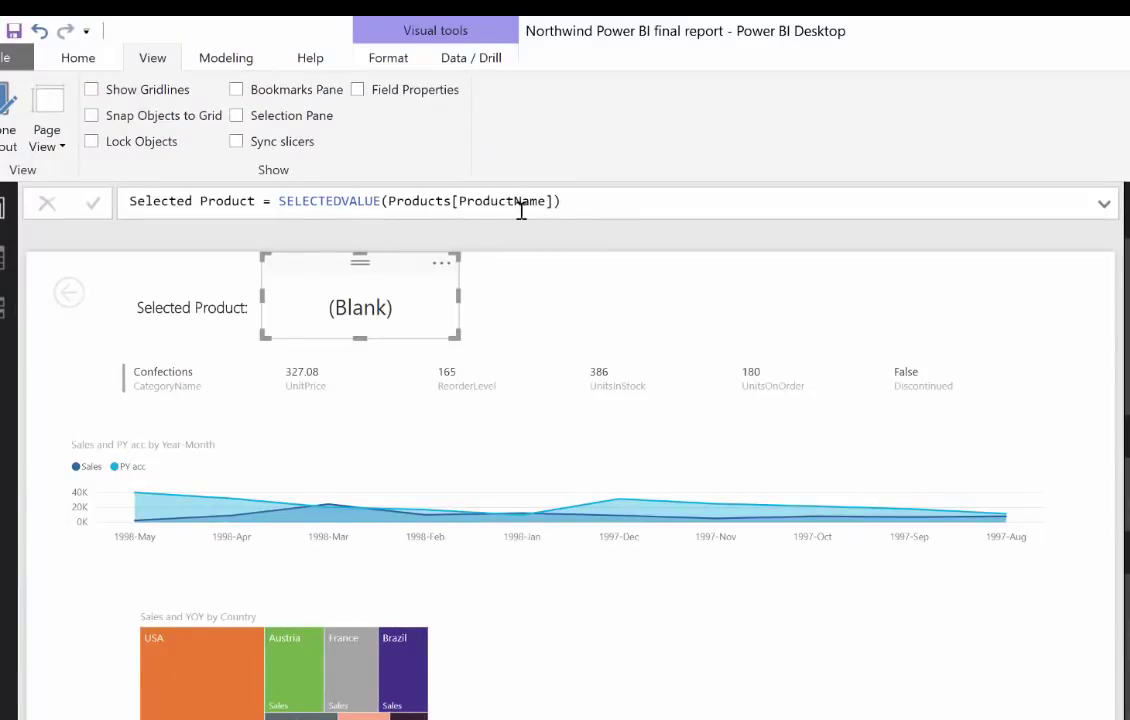
click(280, 201)
text(IF()
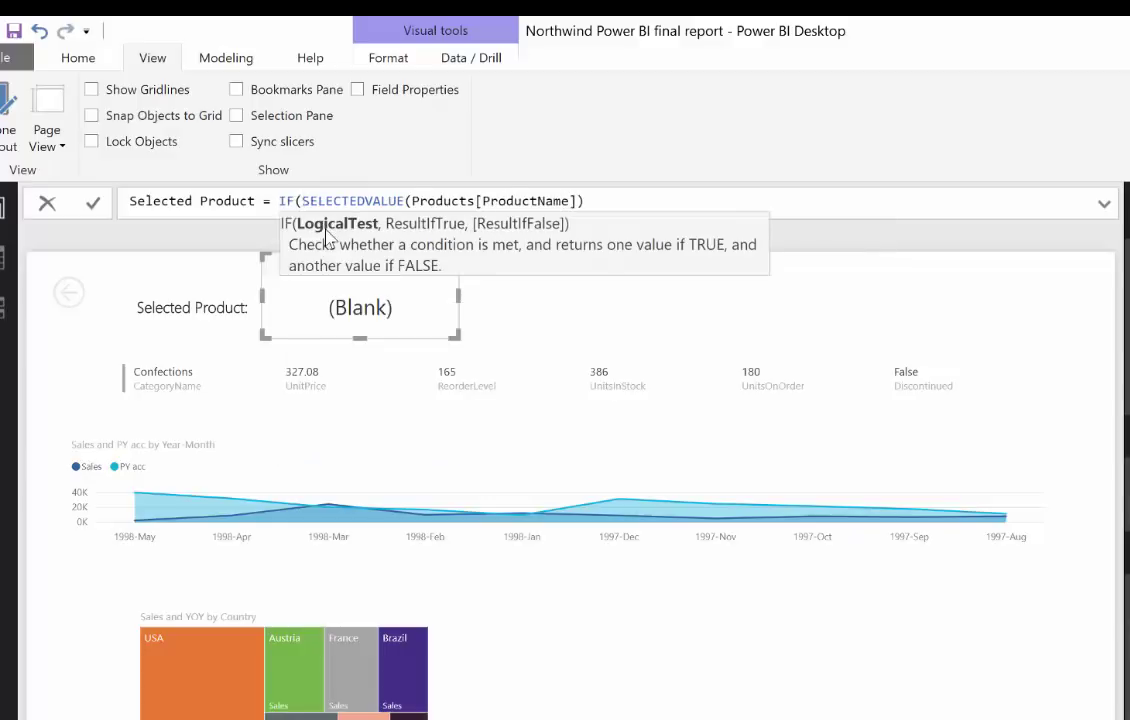
Step: Enter ISFILTERED(Categories[CategoryName]) as the logical test of the IF function
text(id)
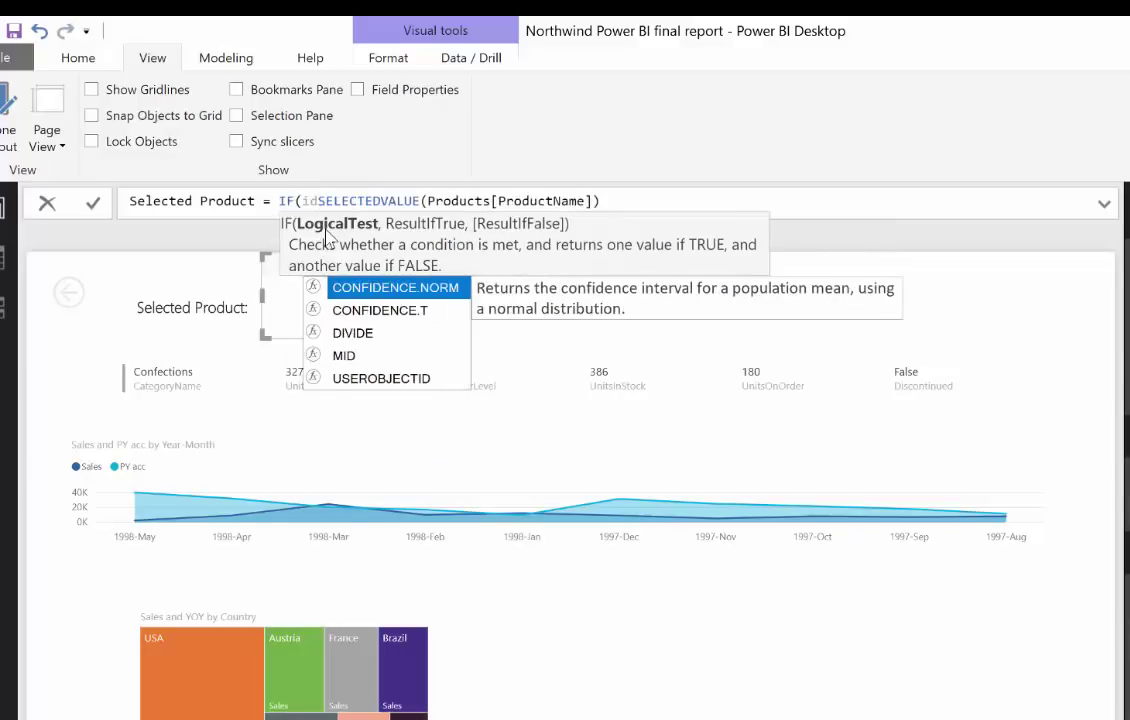
key(BackSpace)
text(sf)
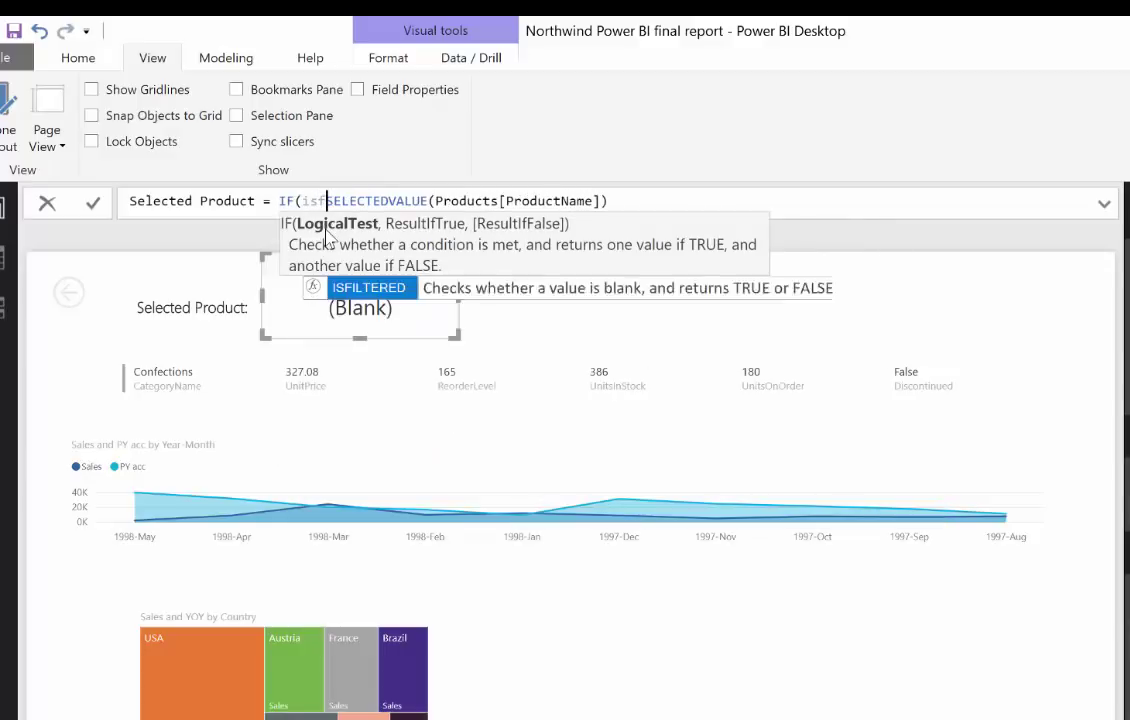
key(Tab)
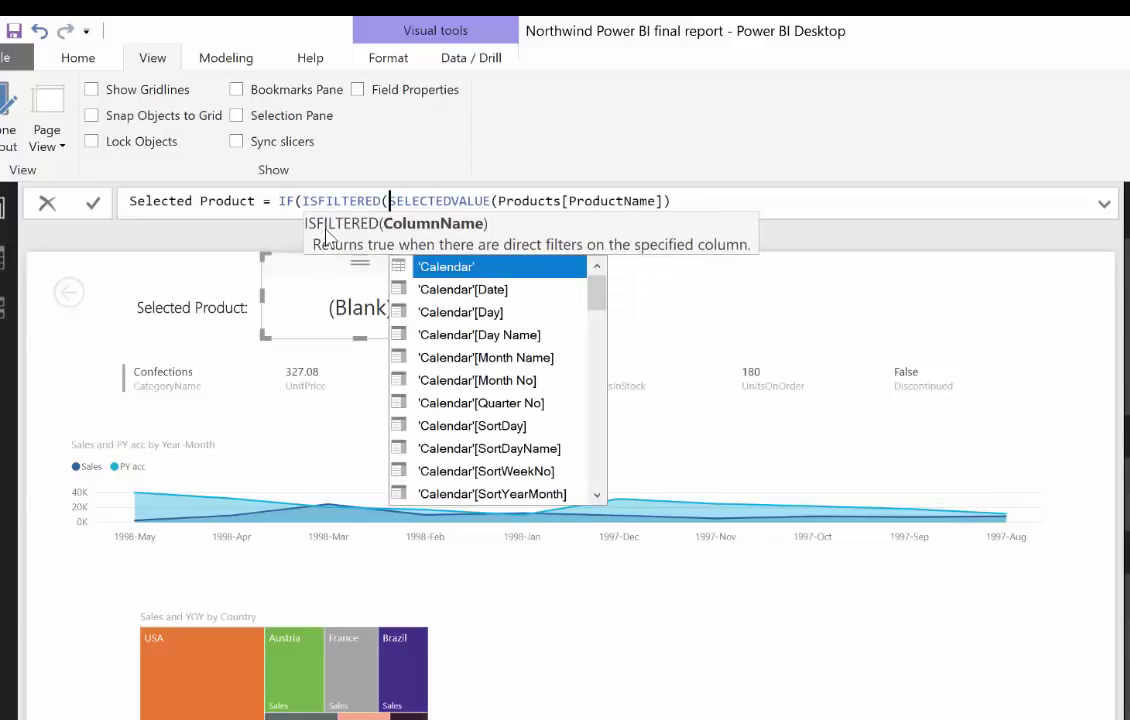
text(cate)
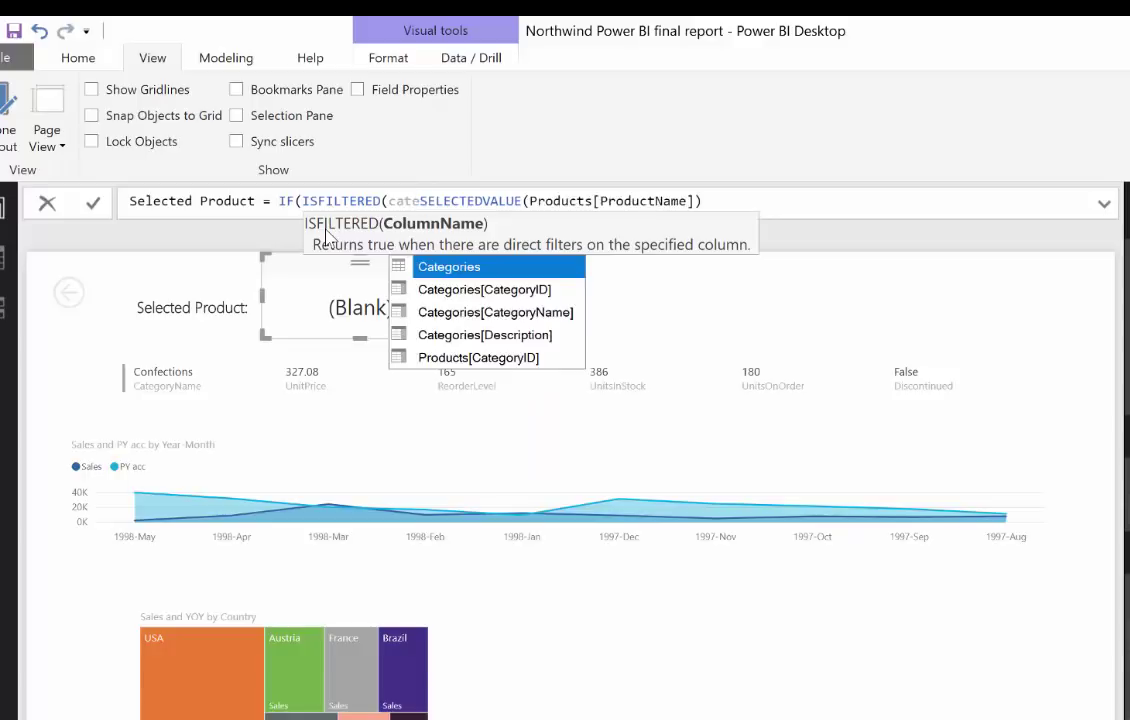
key(Down)
key(Down)
key(Tab)
text())
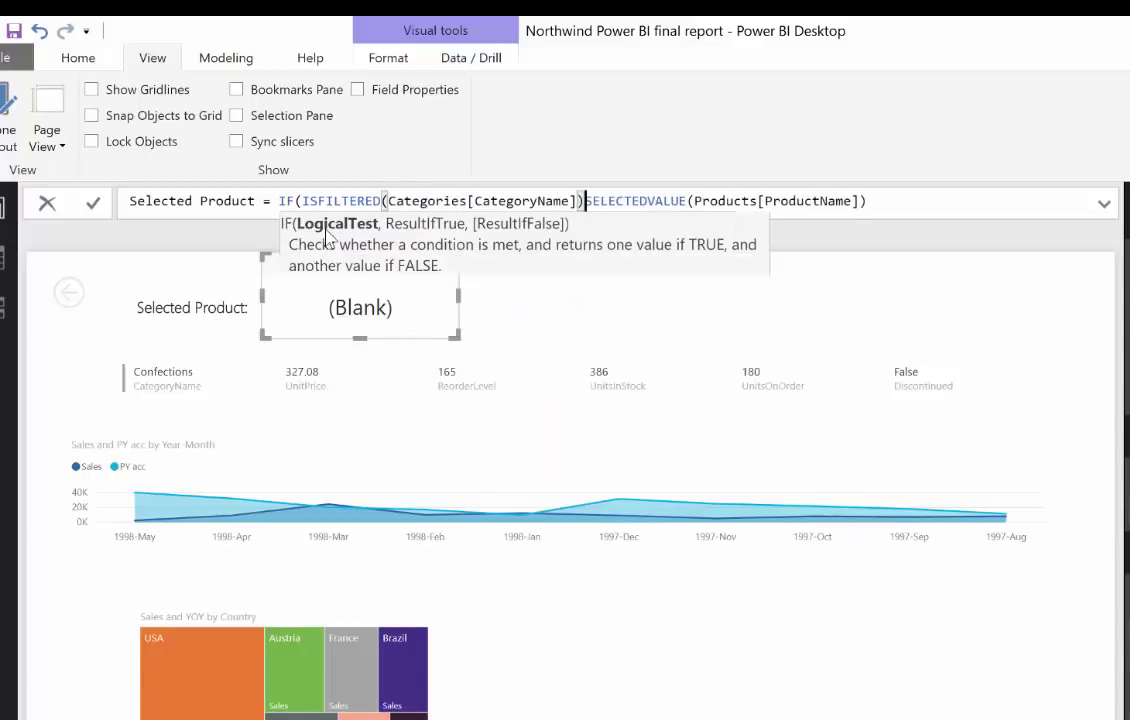
text(; sel)
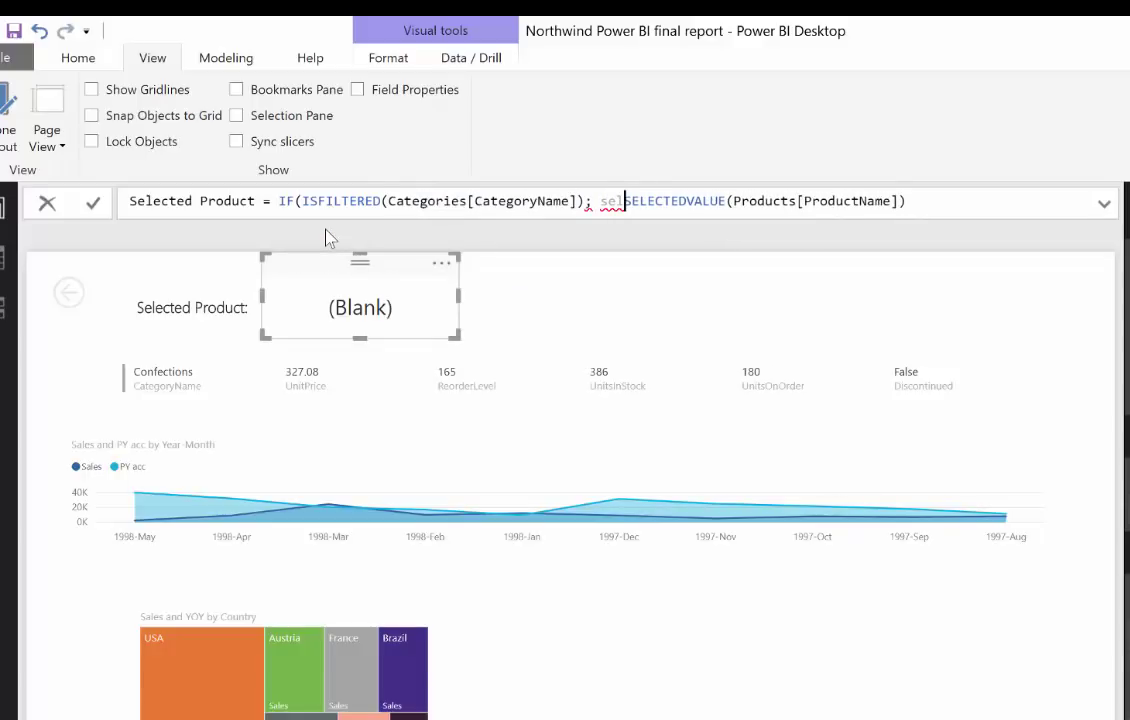
key(BackSpace)
key(BackSpace)
key(BackSpace)
key(BackSpace)
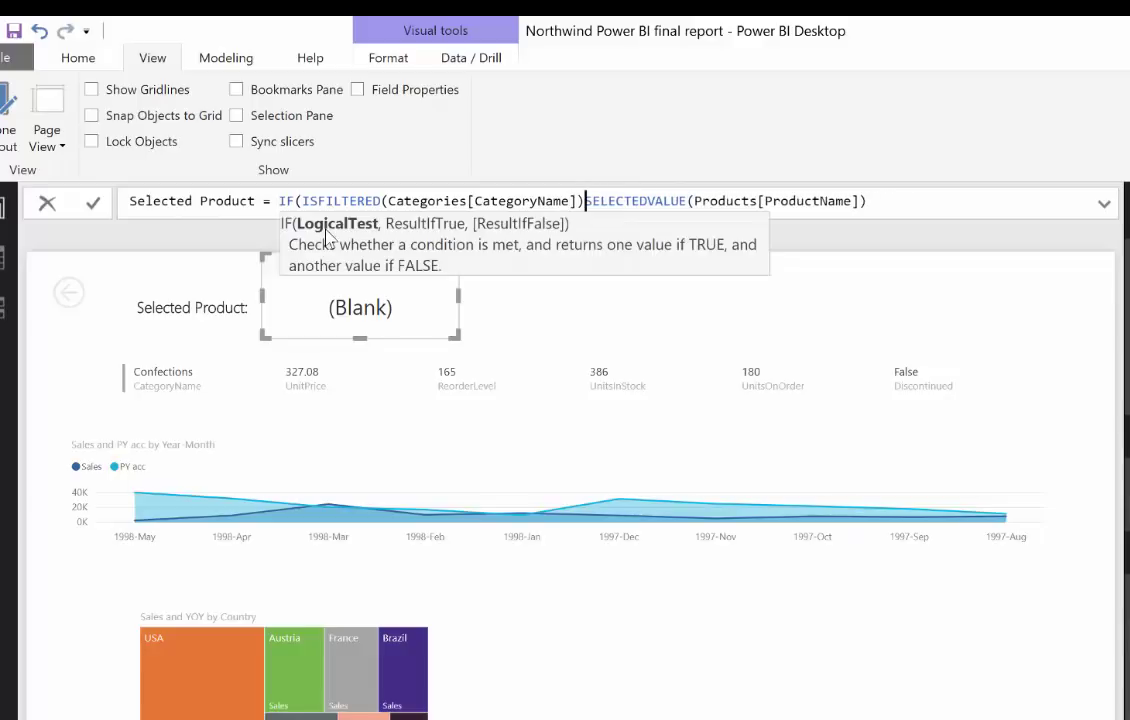
Step: Add SELECTEDVALUE(Categories[CategoryName]) as the IF function's true result, followed by a separator before the existing product expression
text(, se)
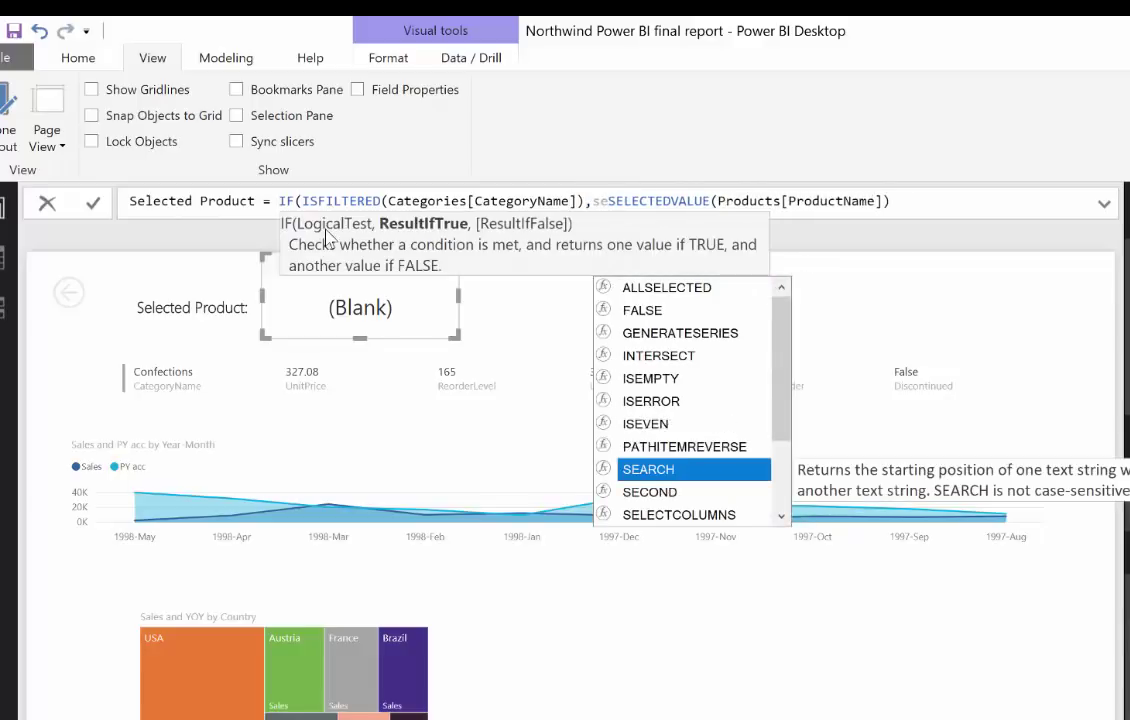
text(lect)
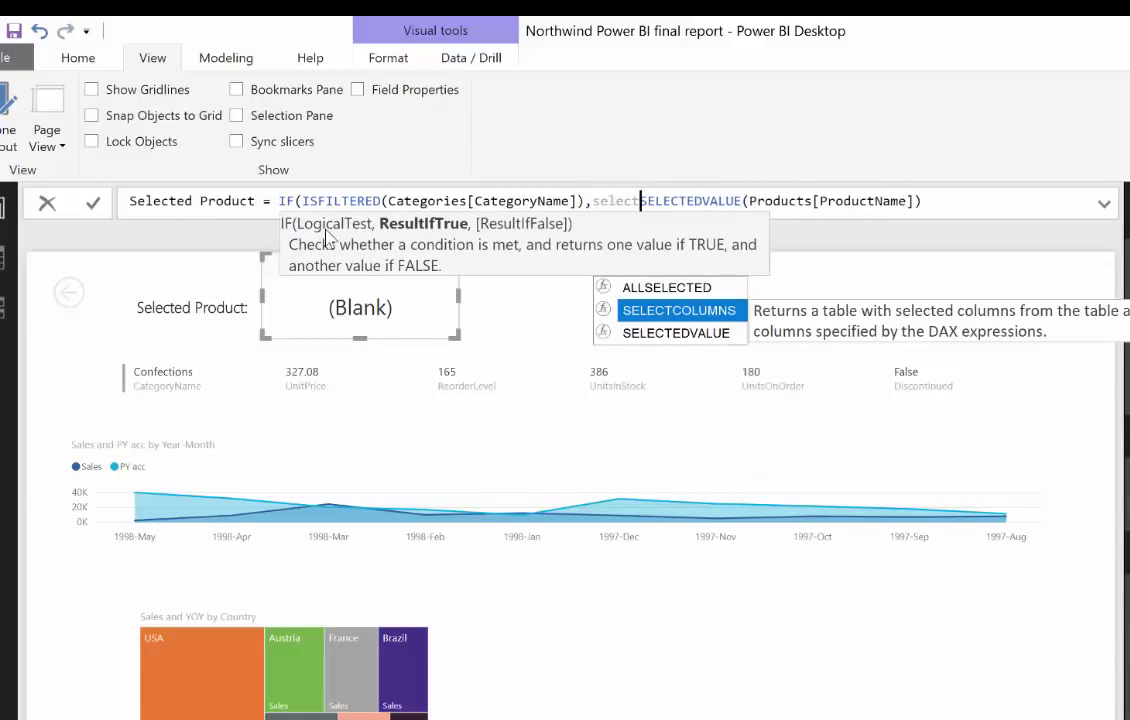
key(Down)
key(Tab)
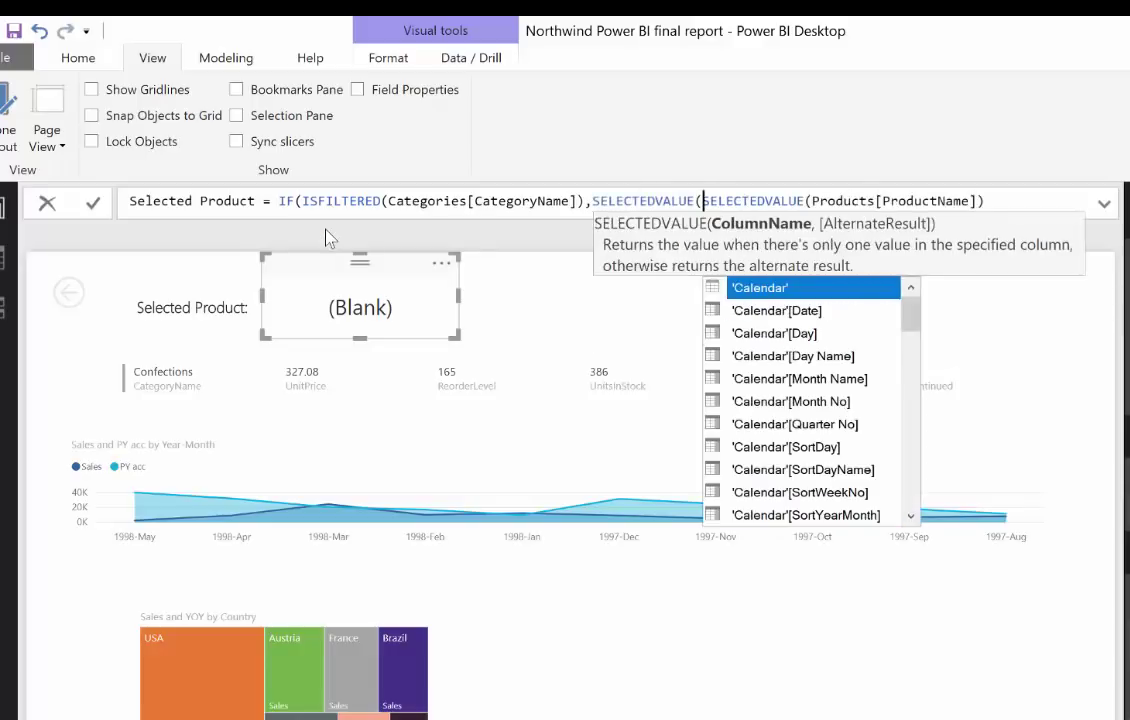
text(catego)
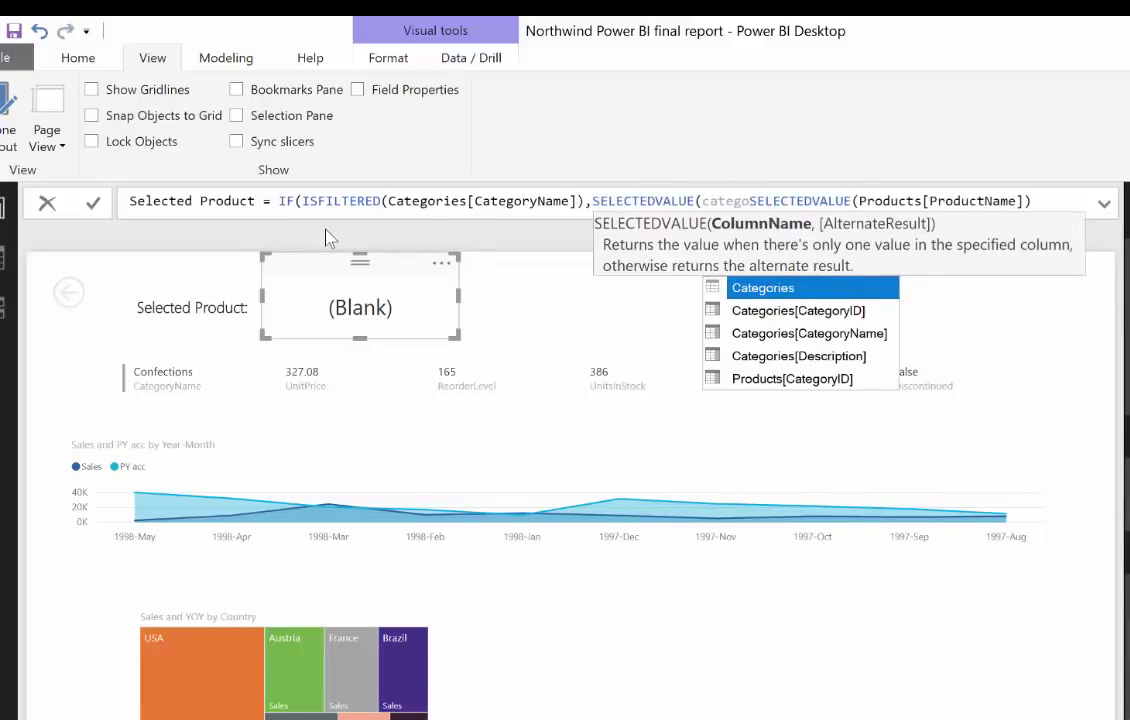
key(Down)
key(Down)
key(Tab)
text())
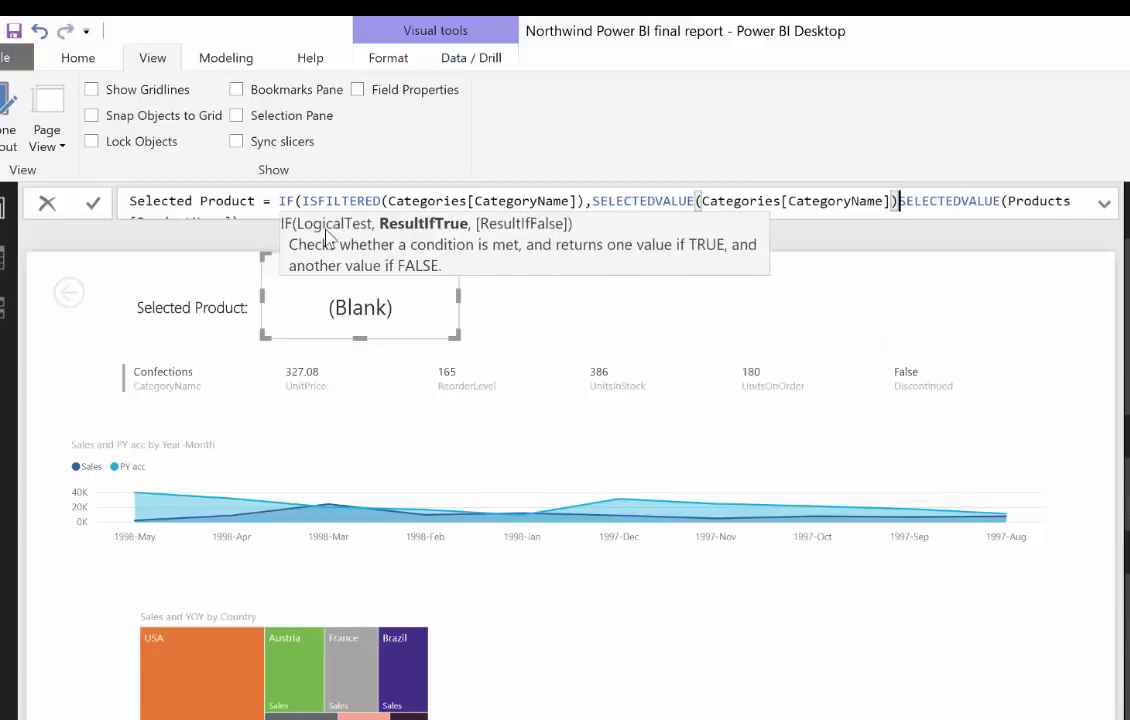
text(,)
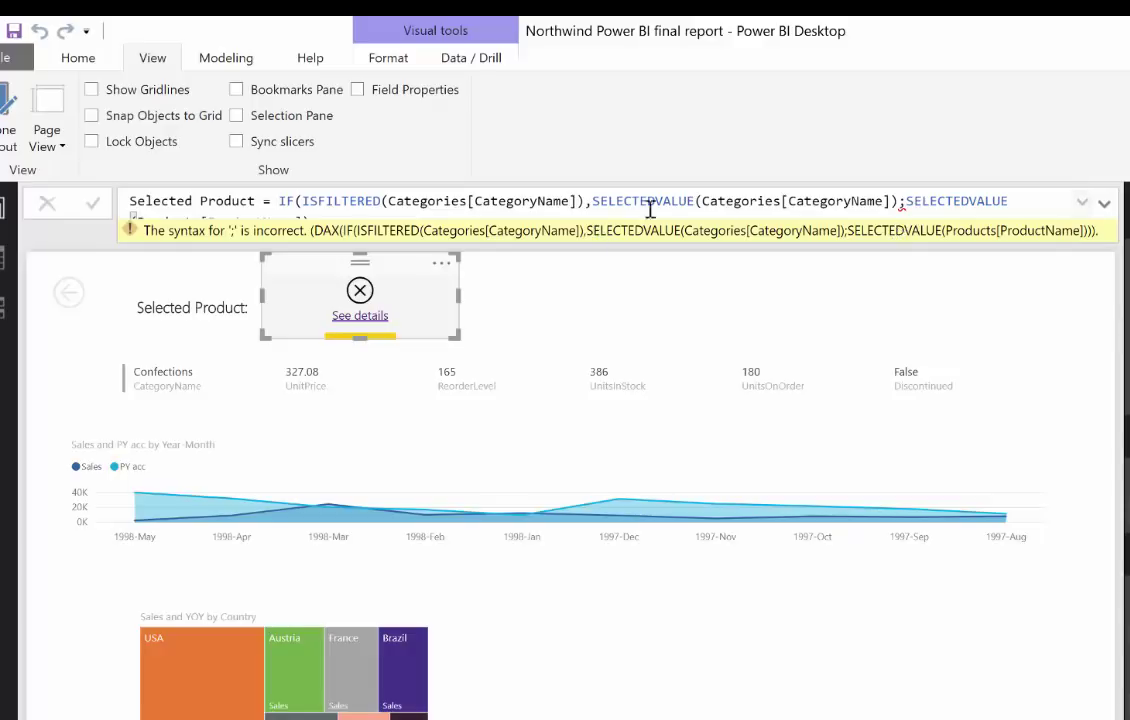
Step: Correct the Selected Product formula by replacing the semicolon with a comma and adding the missing closing parenthesis, commit it and deselect the card
click(1103, 204)
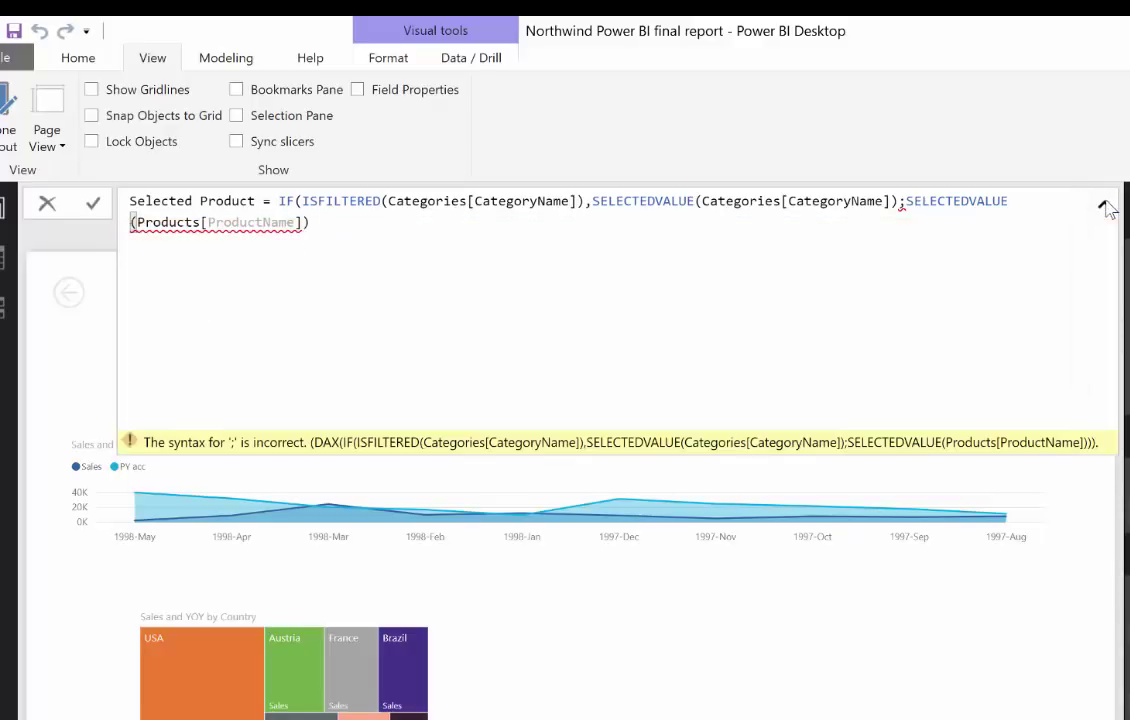
click(527, 222)
text())
click(905, 201)
key(BackSpace)
text(,)
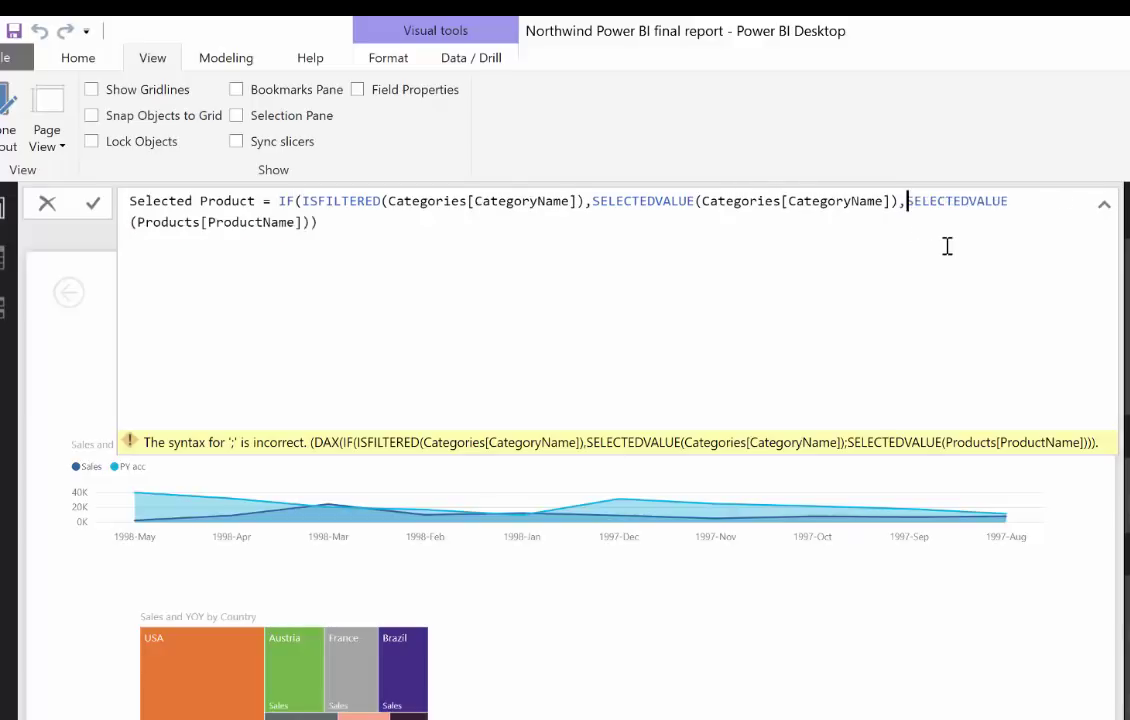
click(557, 290)
key(BackSpace)
text())
key(Return)
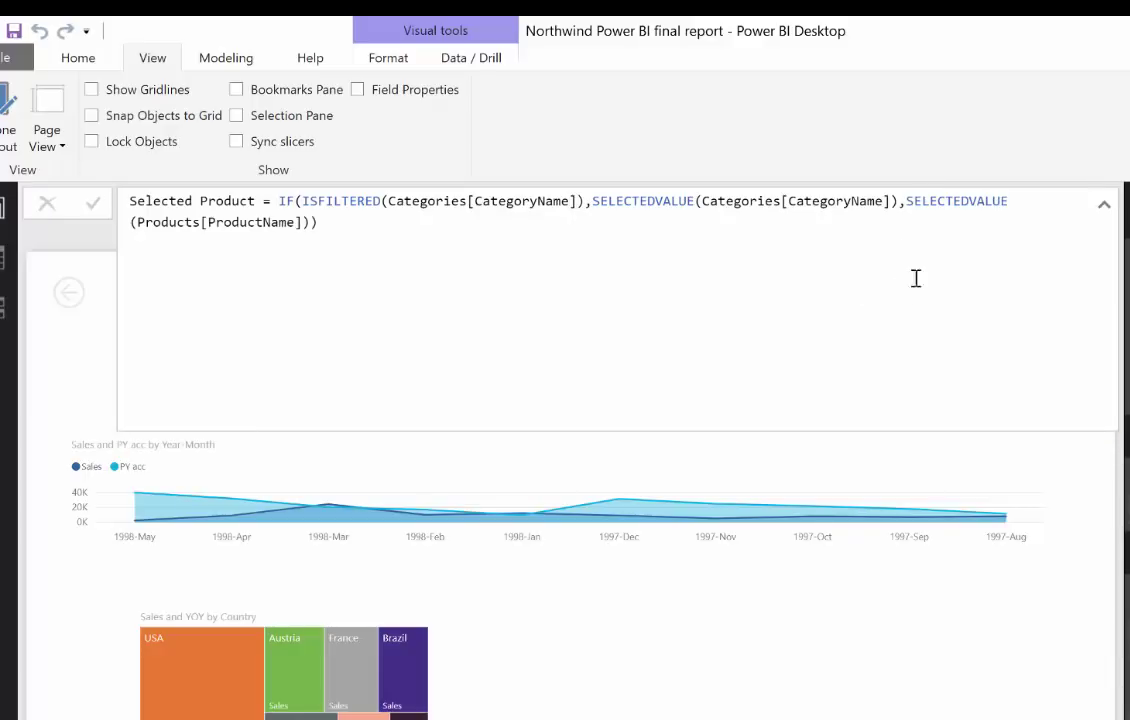
click(938, 706)
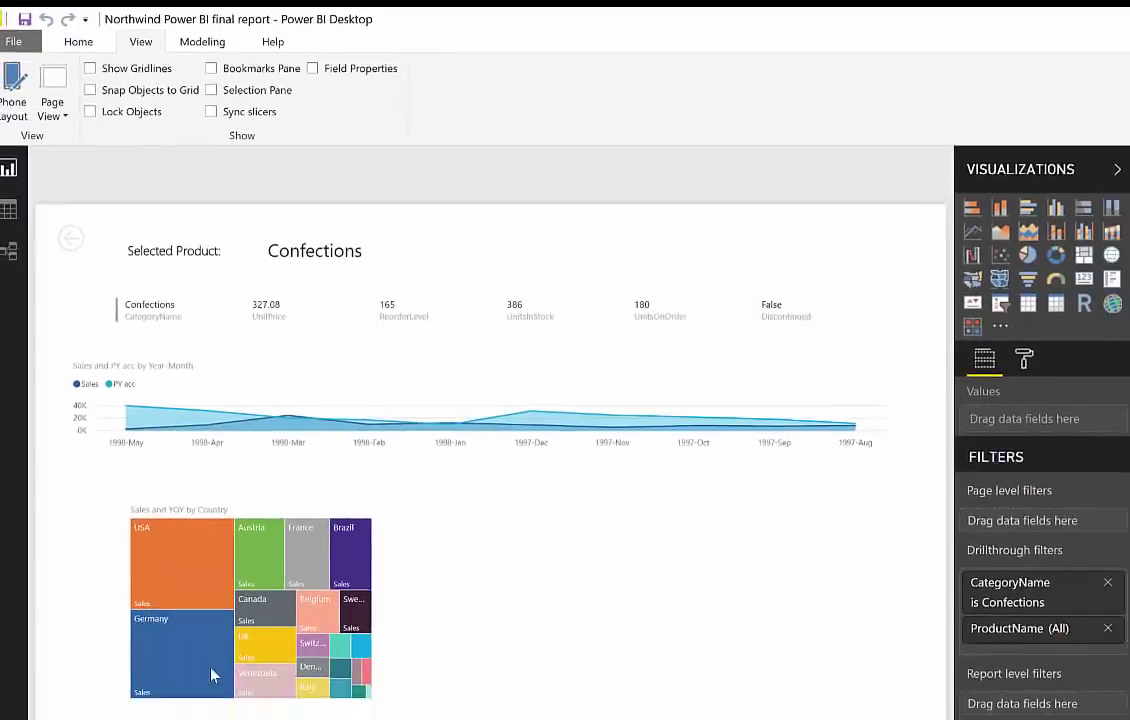
Step: Drill down into Dairy Products in the Overview page's matrix and drill through from Camembert Pierrot to Product Details
click(106, 686)
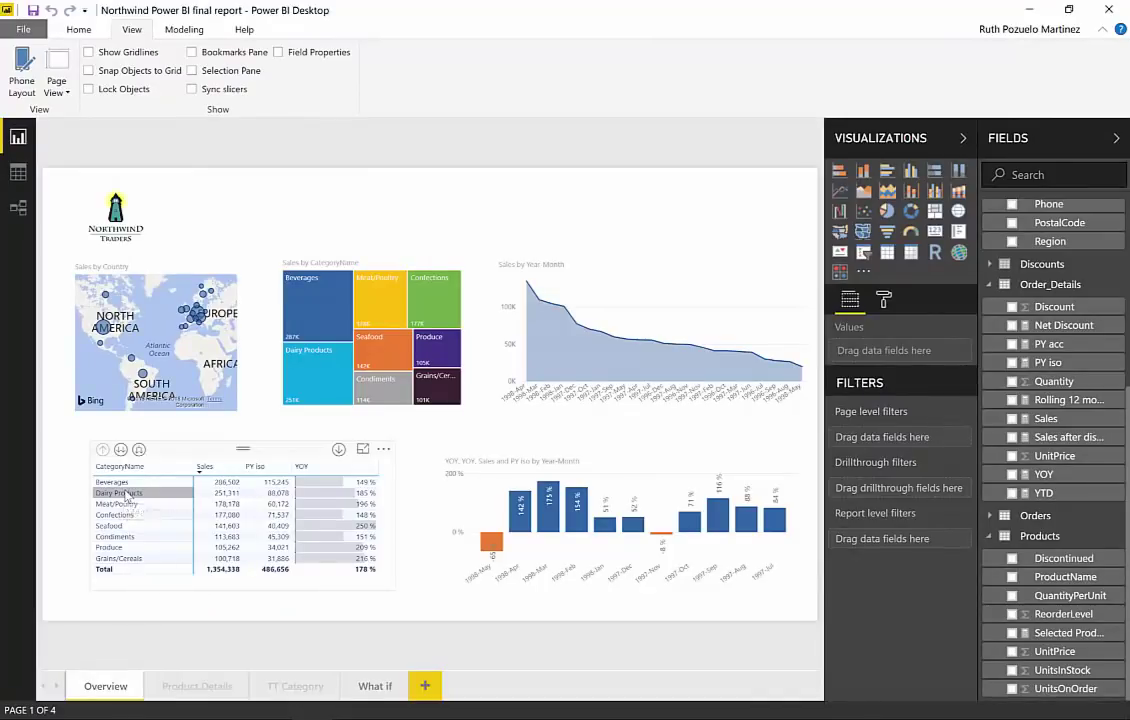
right_click(127, 495)
click(138, 433)
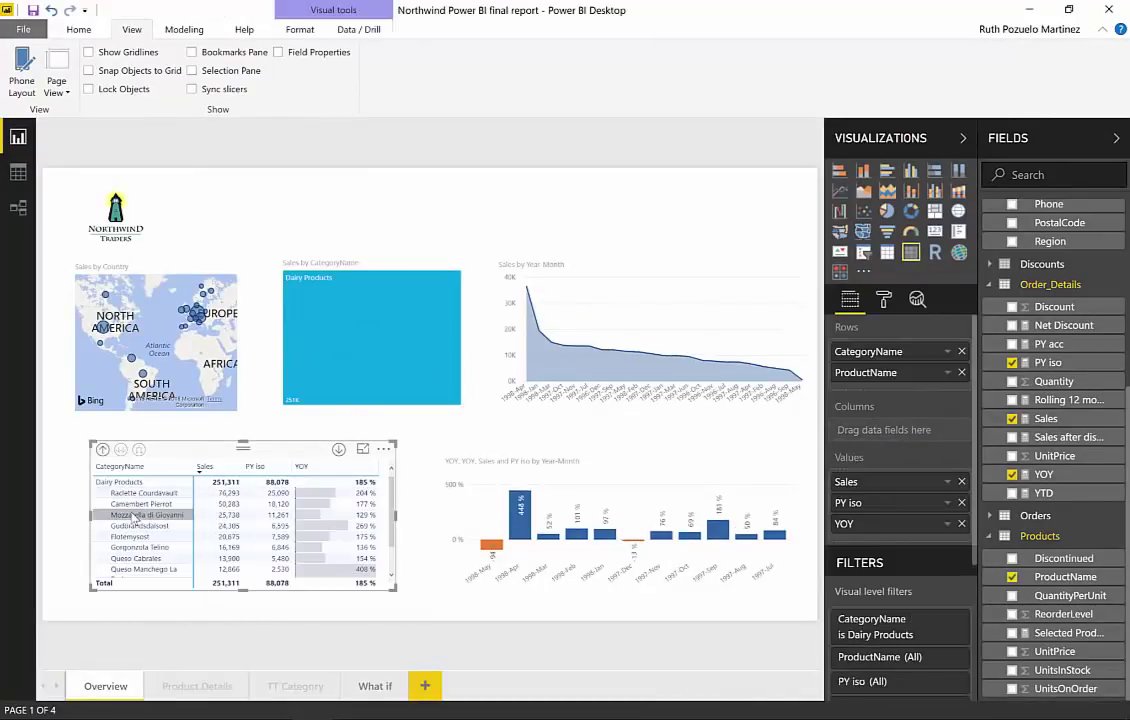
right_click(150, 504)
mouse_move(230, 560)
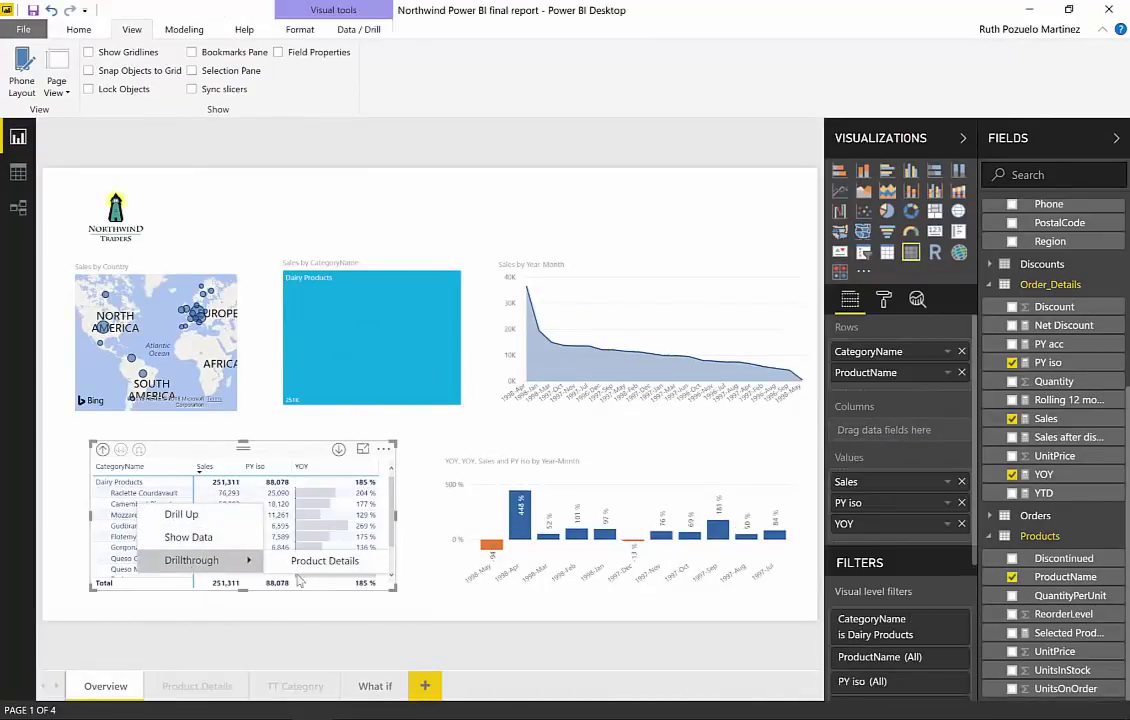
click(318, 561)
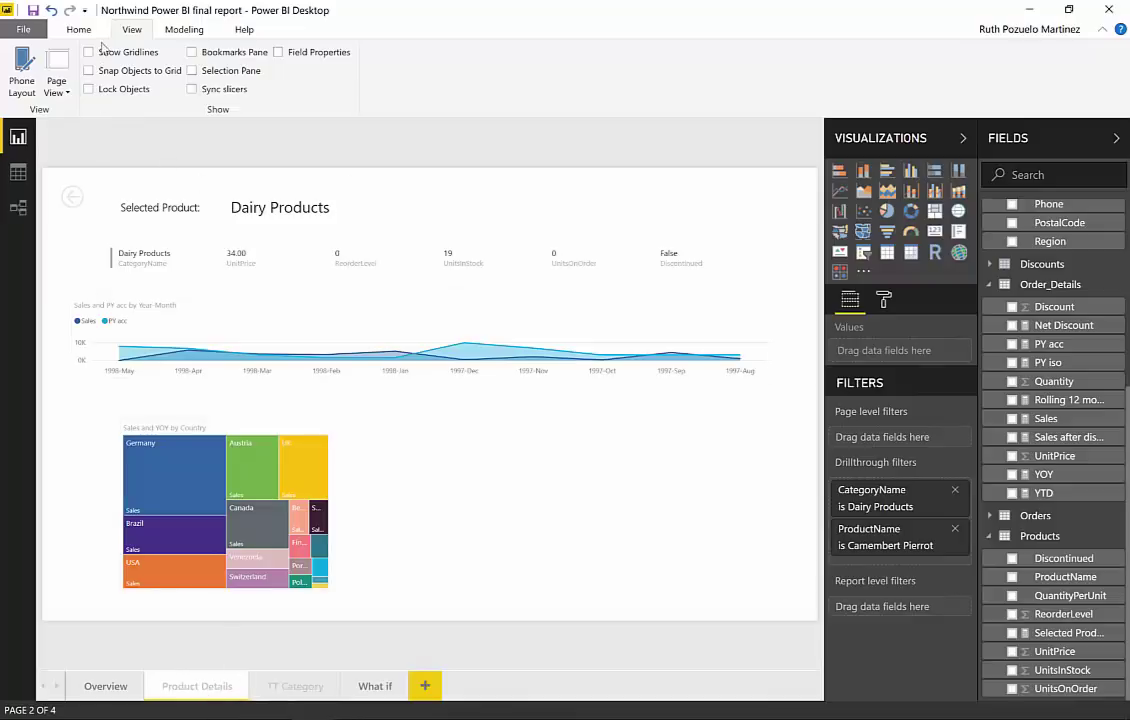
click(70, 28)
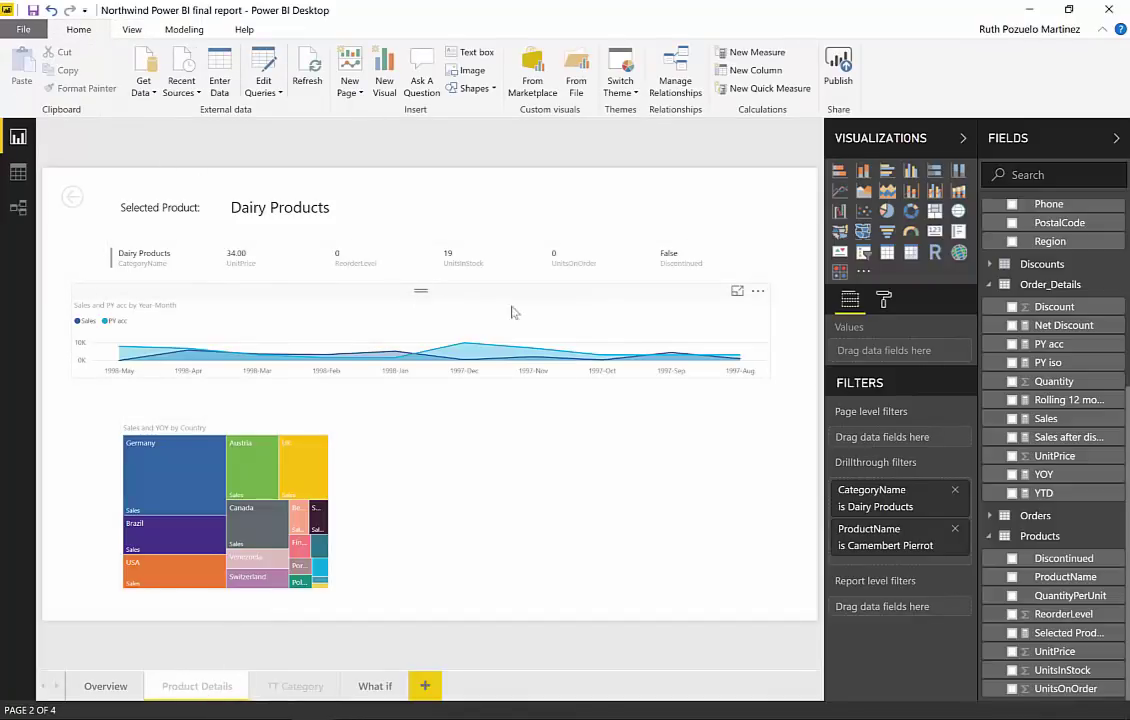
Step: Publish the report from its Overview page to My workspace and open the published report in the Power BI service
click(106, 687)
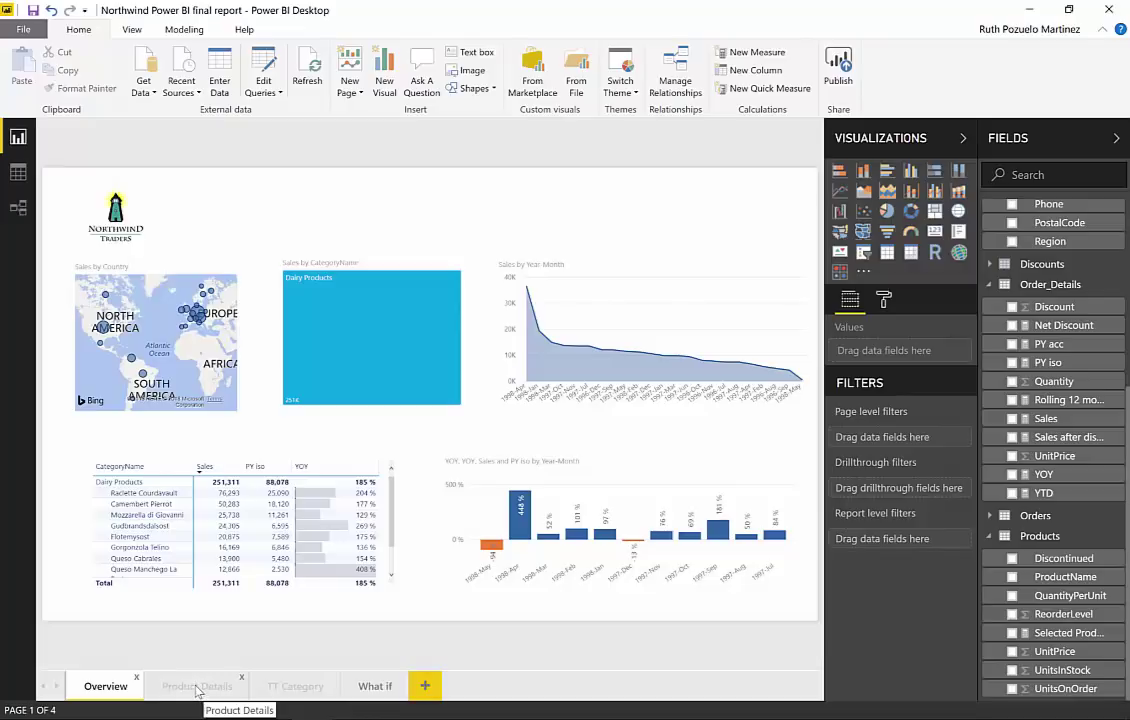
click(197, 688)
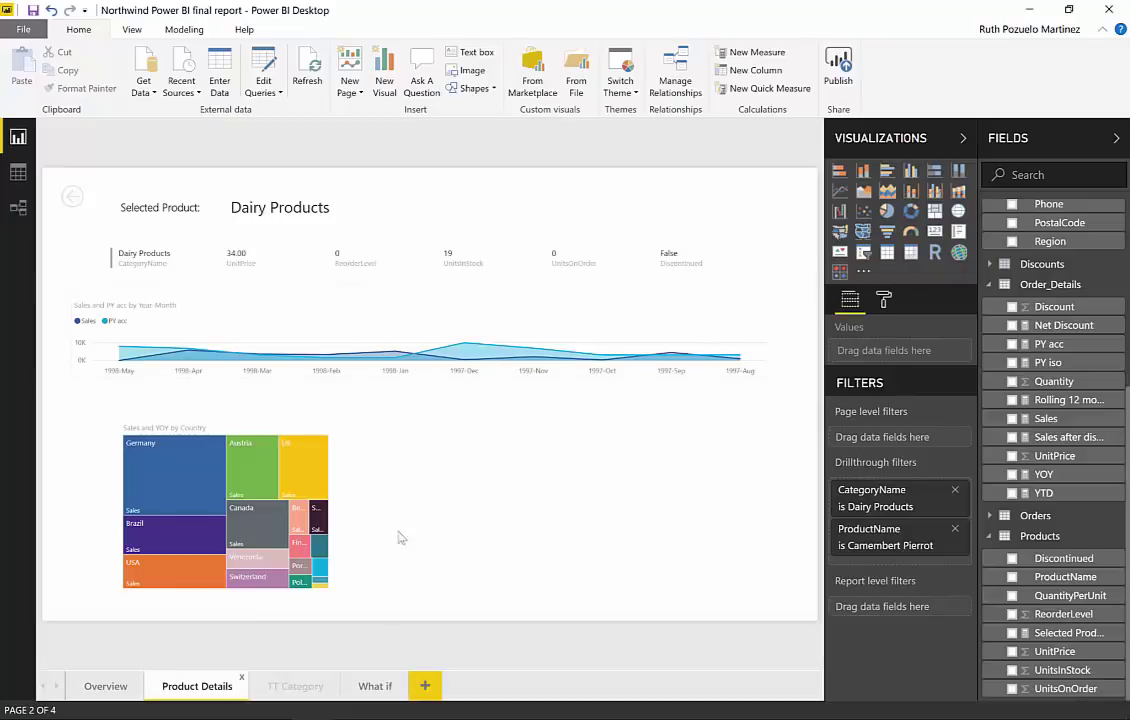
click(102, 692)
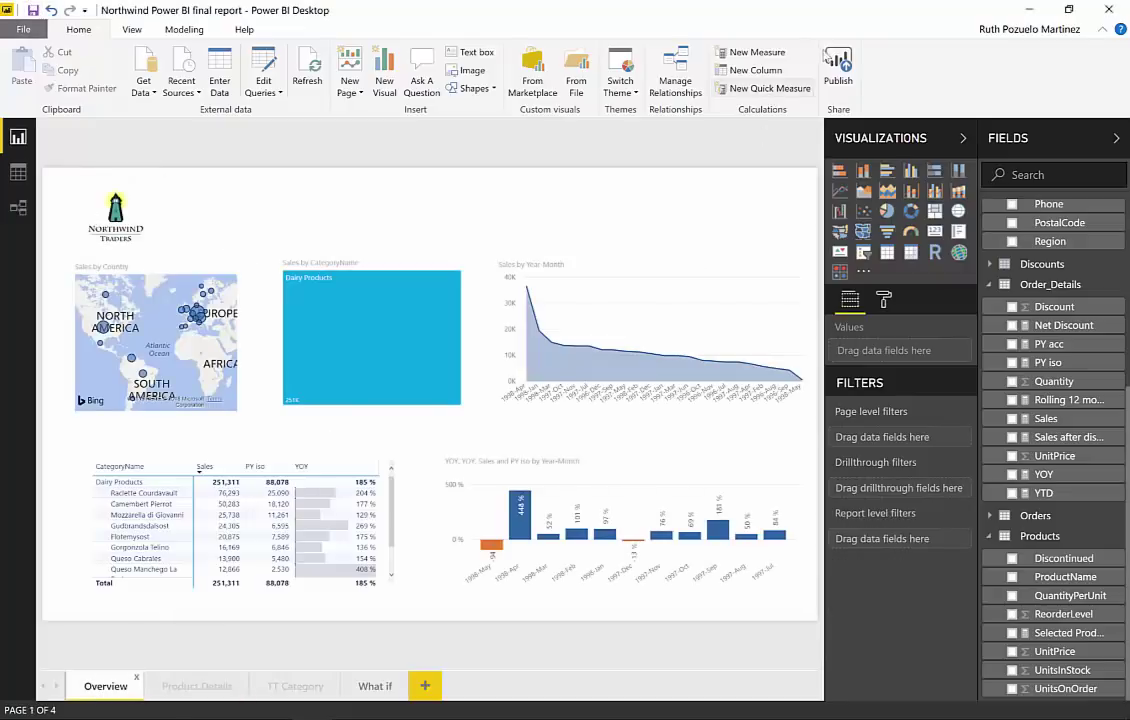
click(842, 72)
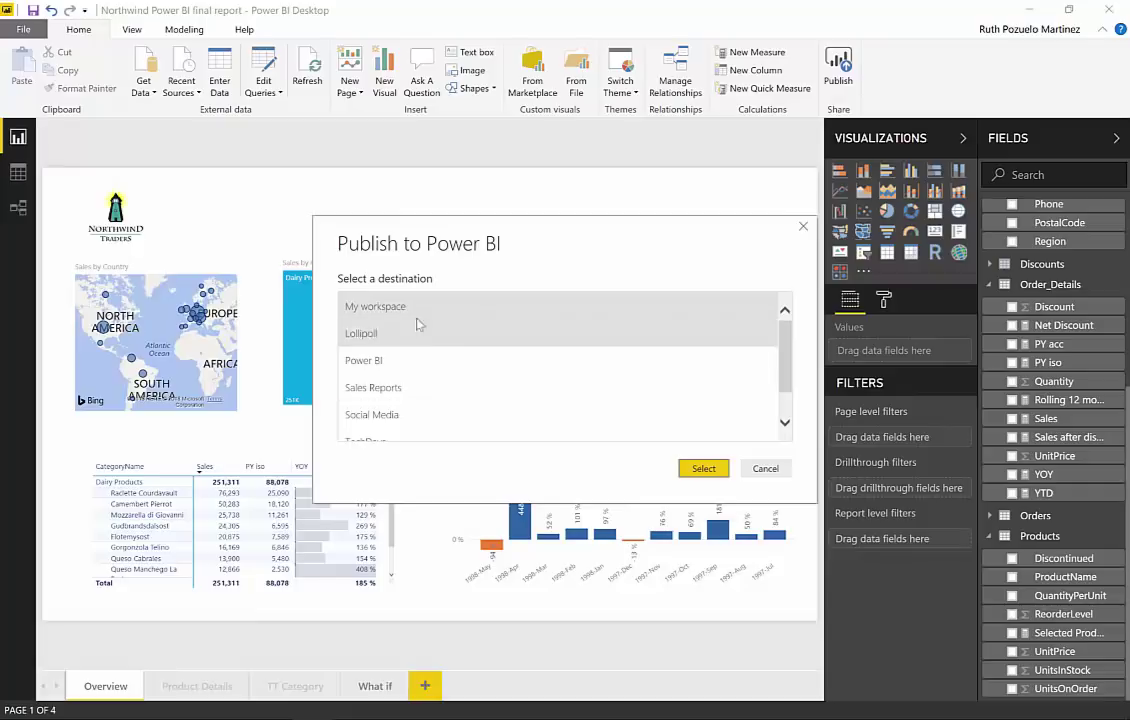
click(704, 469)
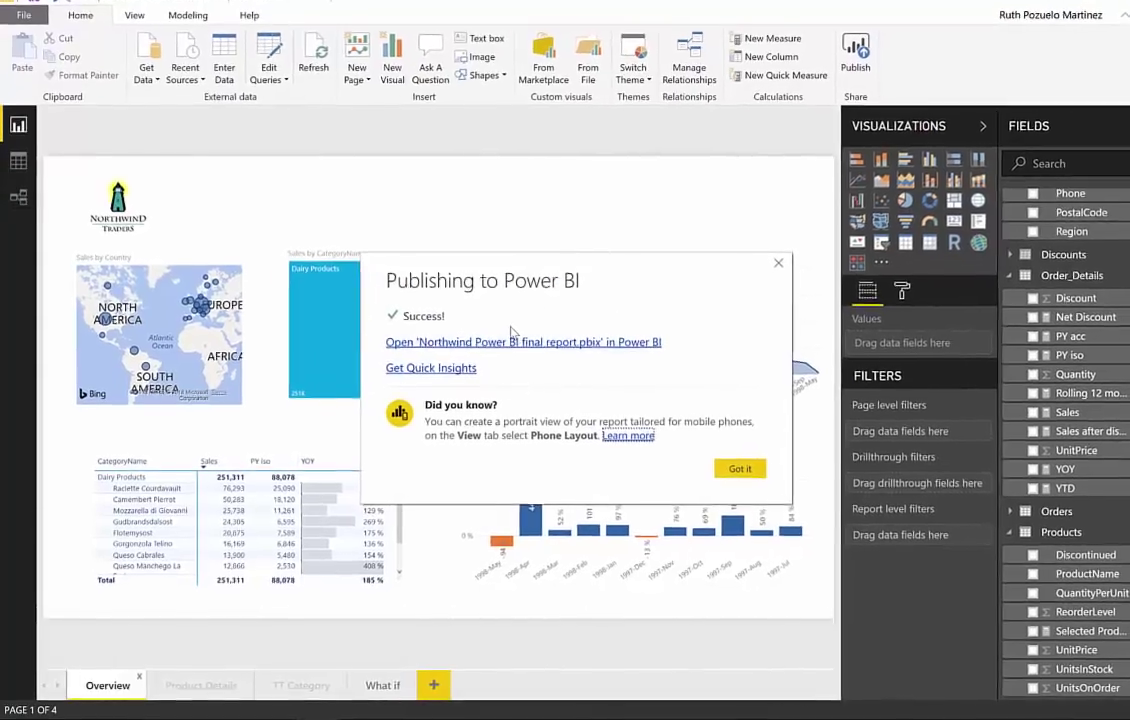
click(541, 334)
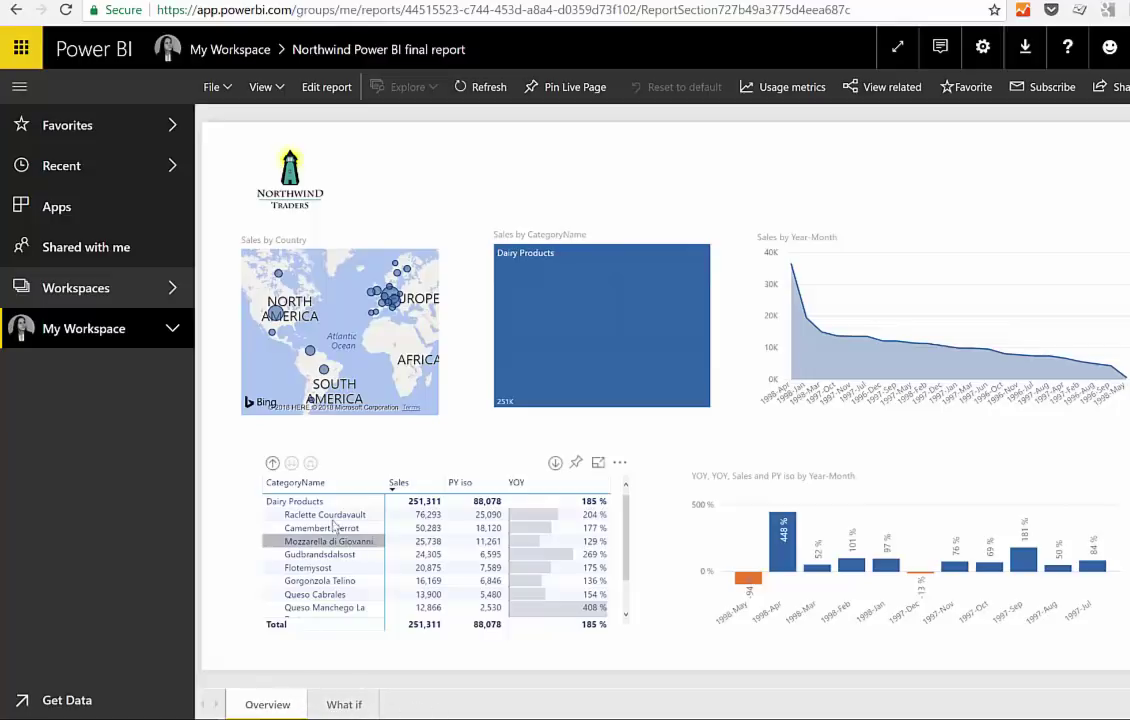
Step: Test the published report's drillthrough from Raclette Courdavault to Product Details, return to Overview and display the Dairy Products tooltip on the category treemap
right_click(340, 514)
mouse_move(432, 582)
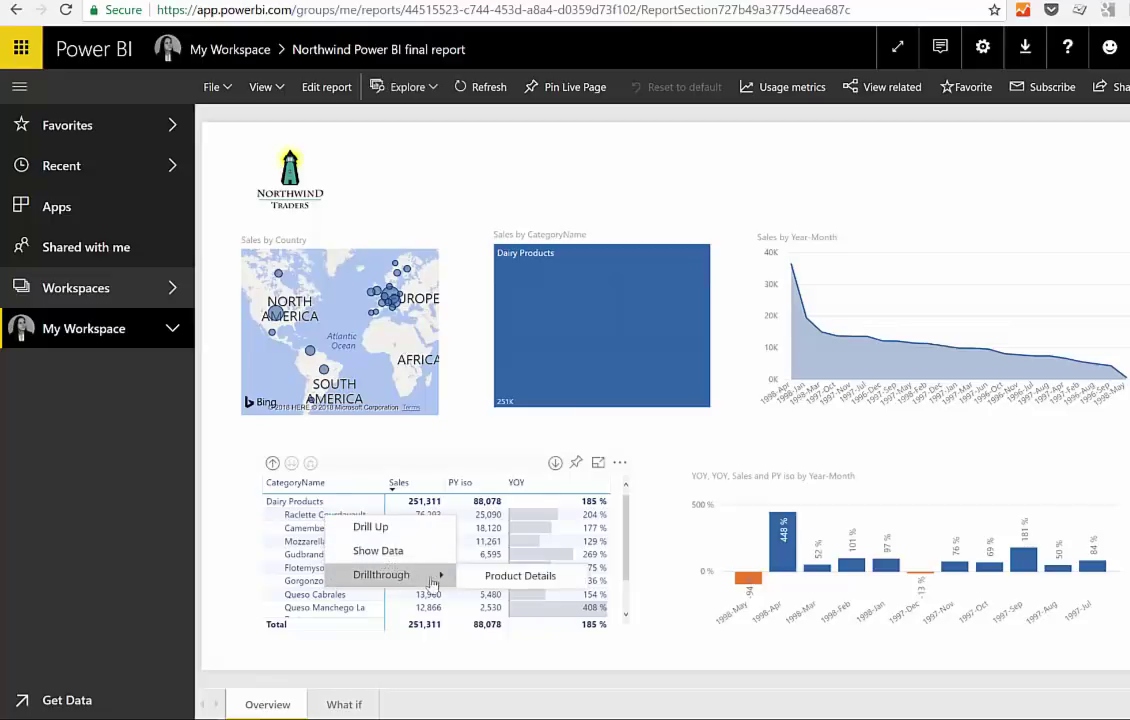
click(492, 576)
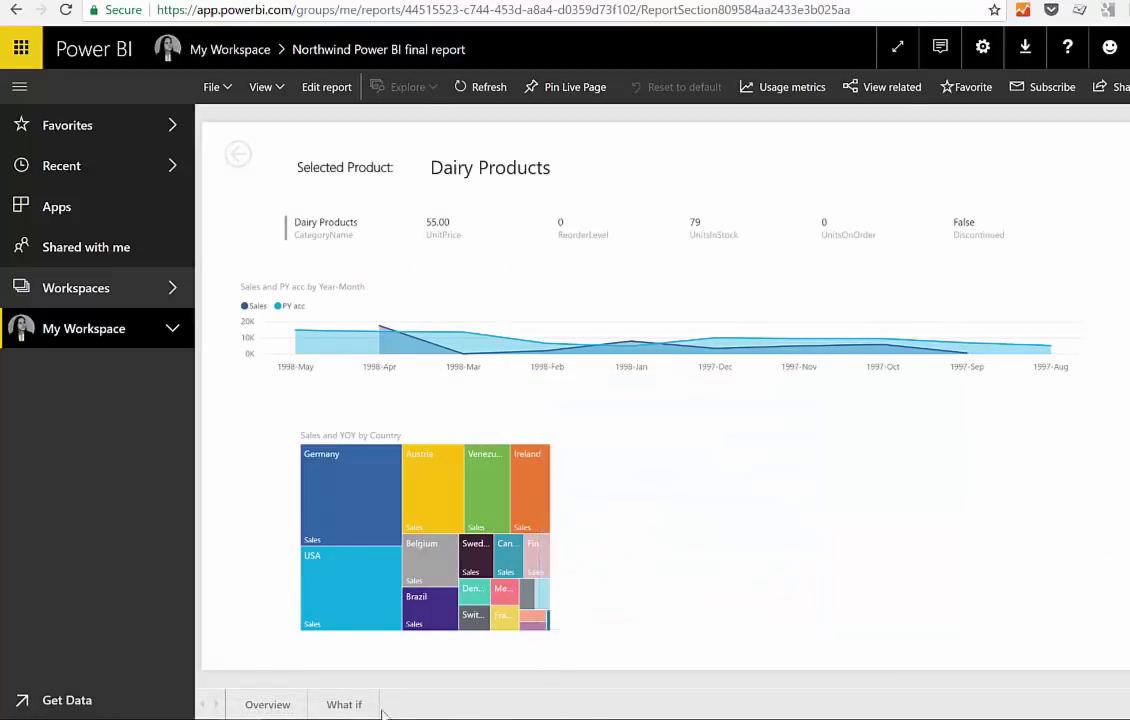
click(238, 155)
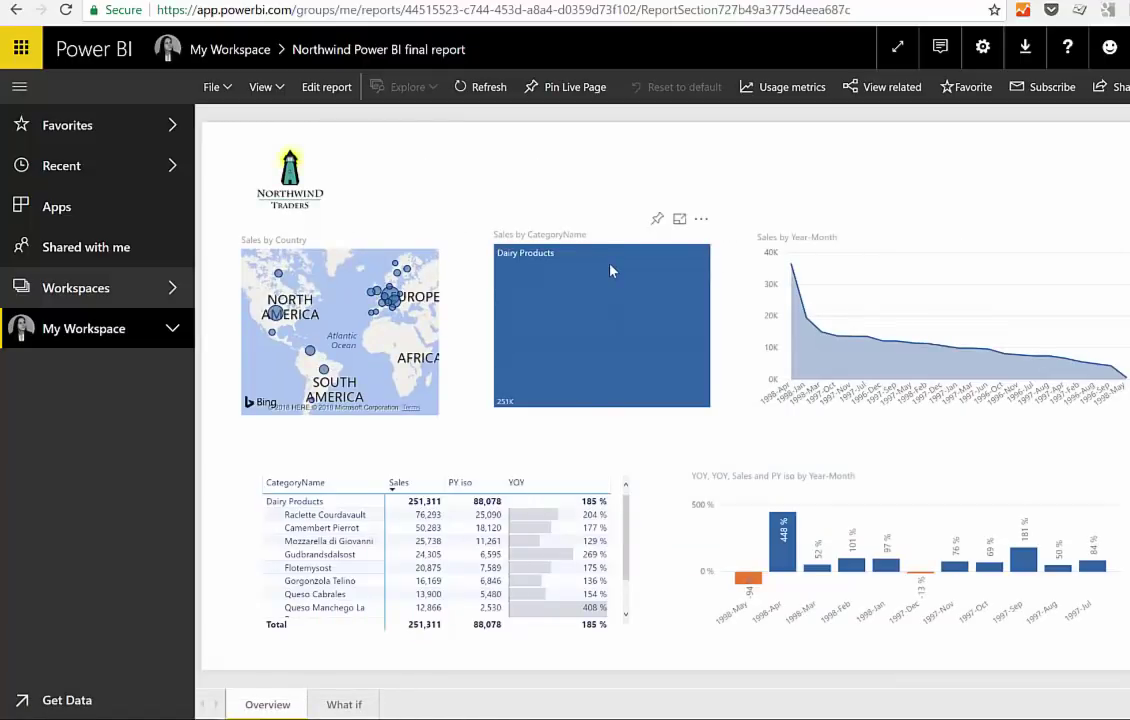
mouse_move(612, 270)
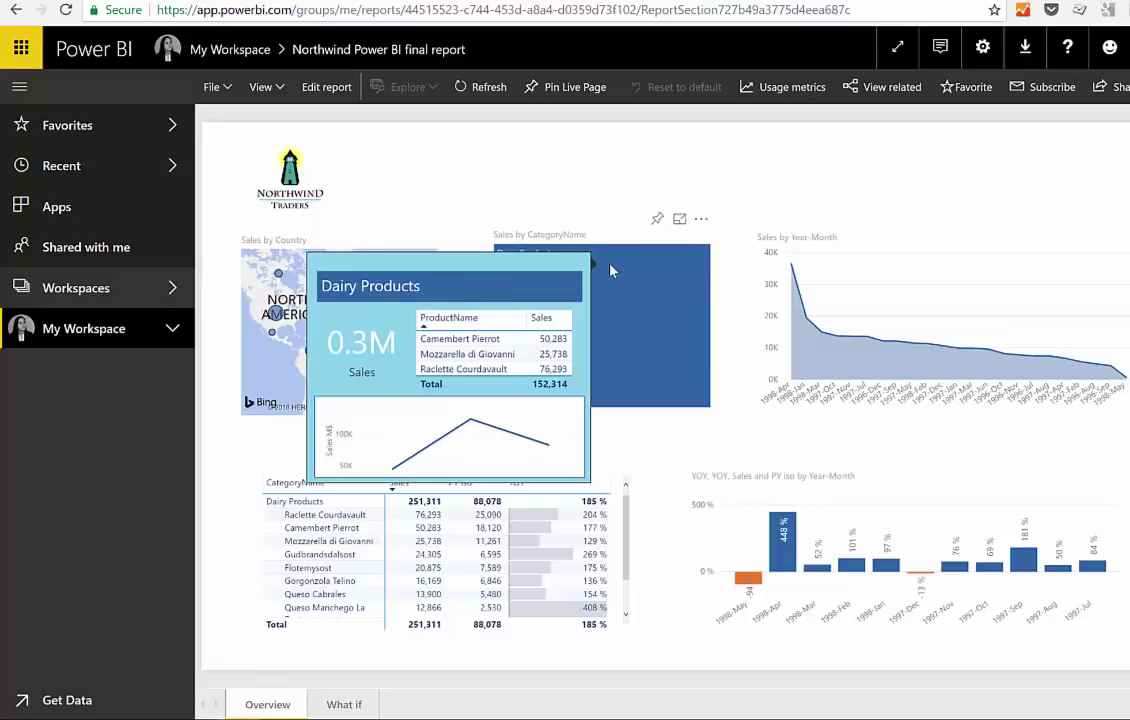